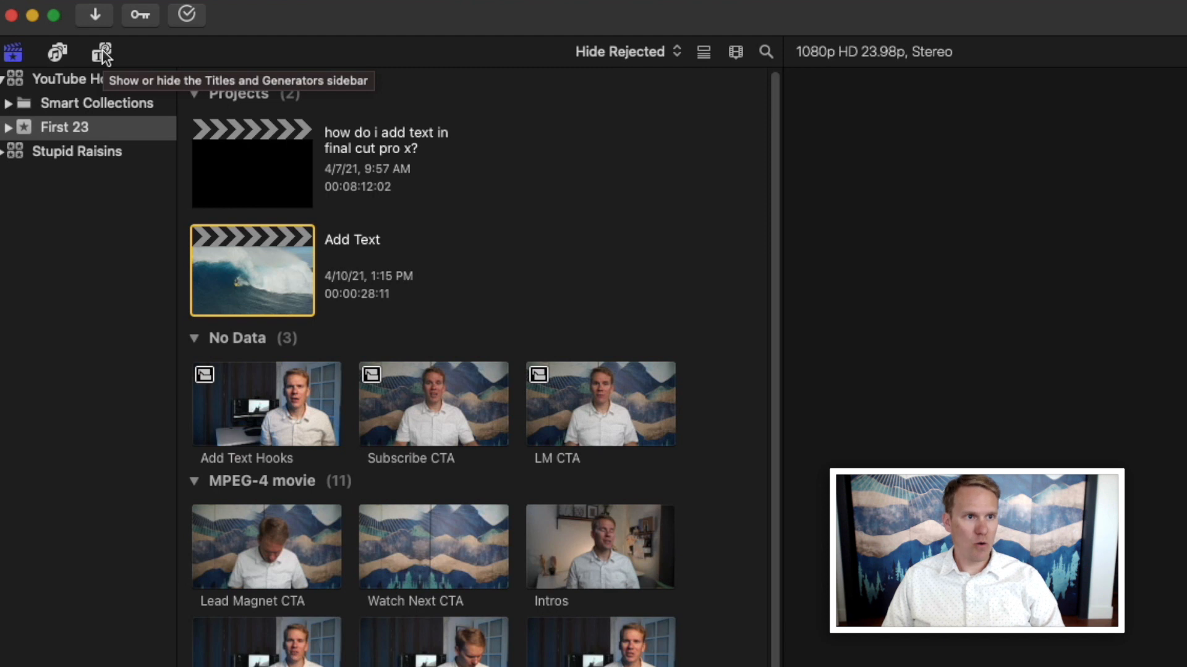
Show the Titles and Generators browser
click(519, 1)
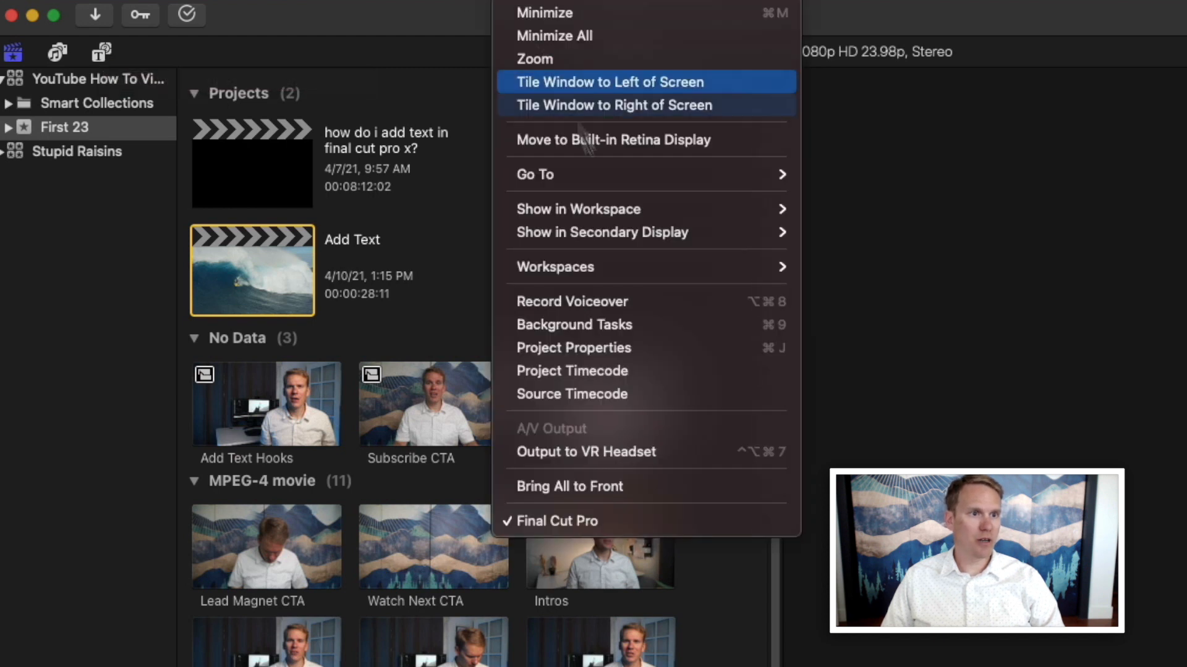
mouse_move(609, 173)
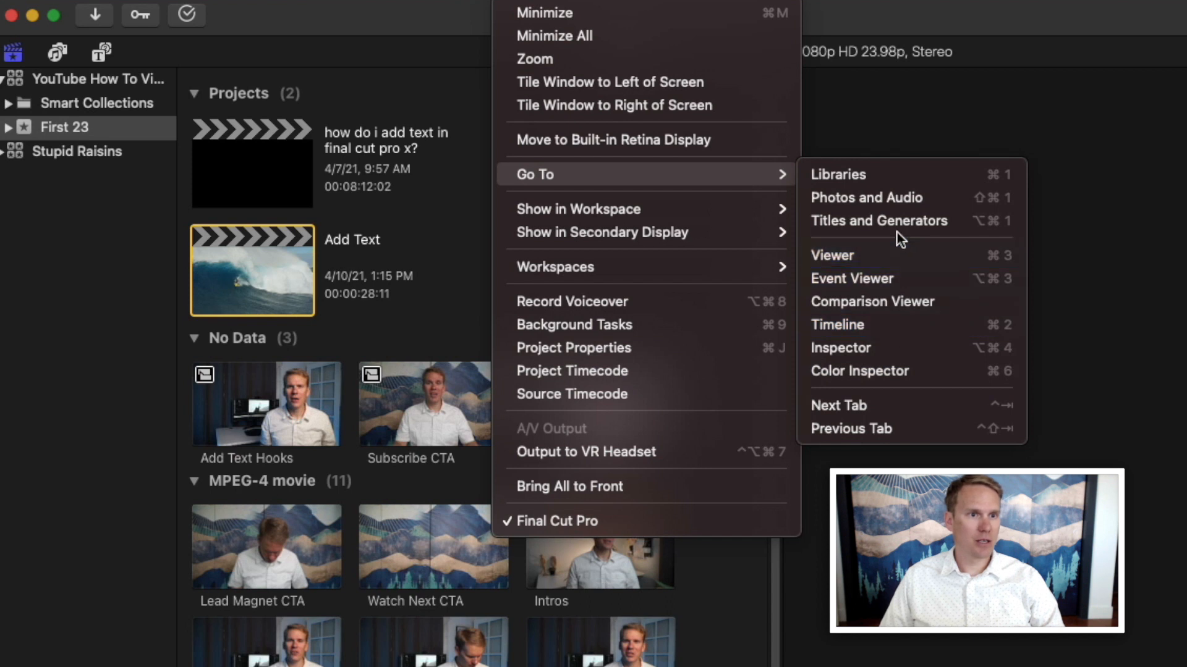
click(984, 228)
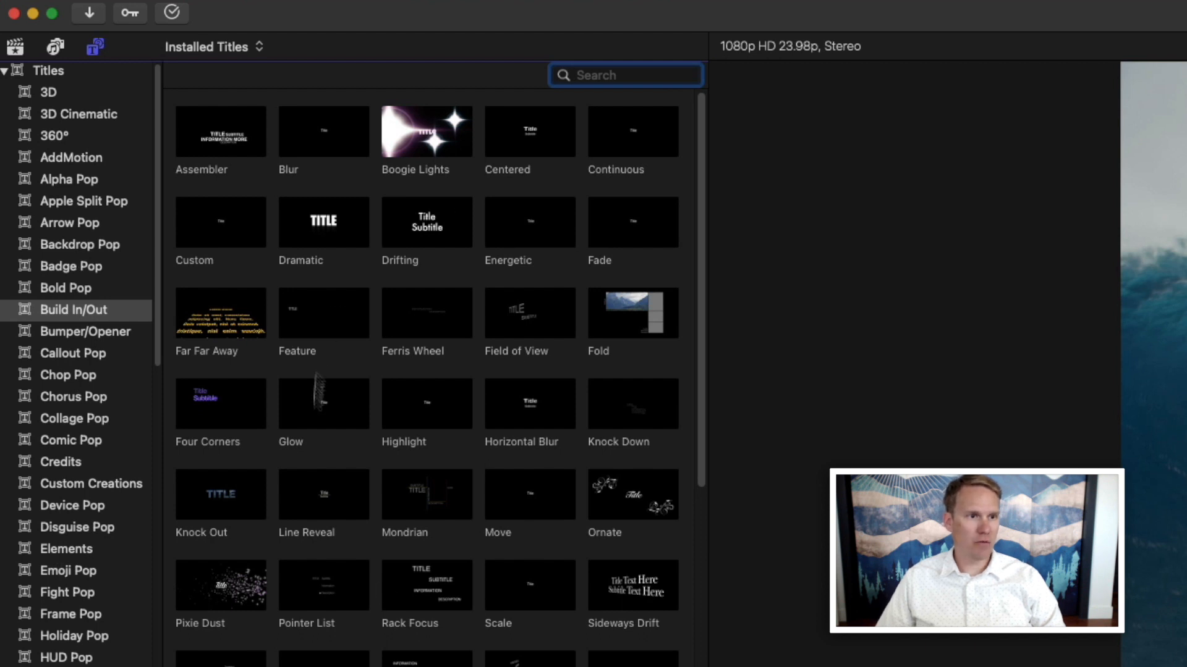
Look through the Build In/Out titles and search that category for "Drift"
scroll(471, 433, down, 10)
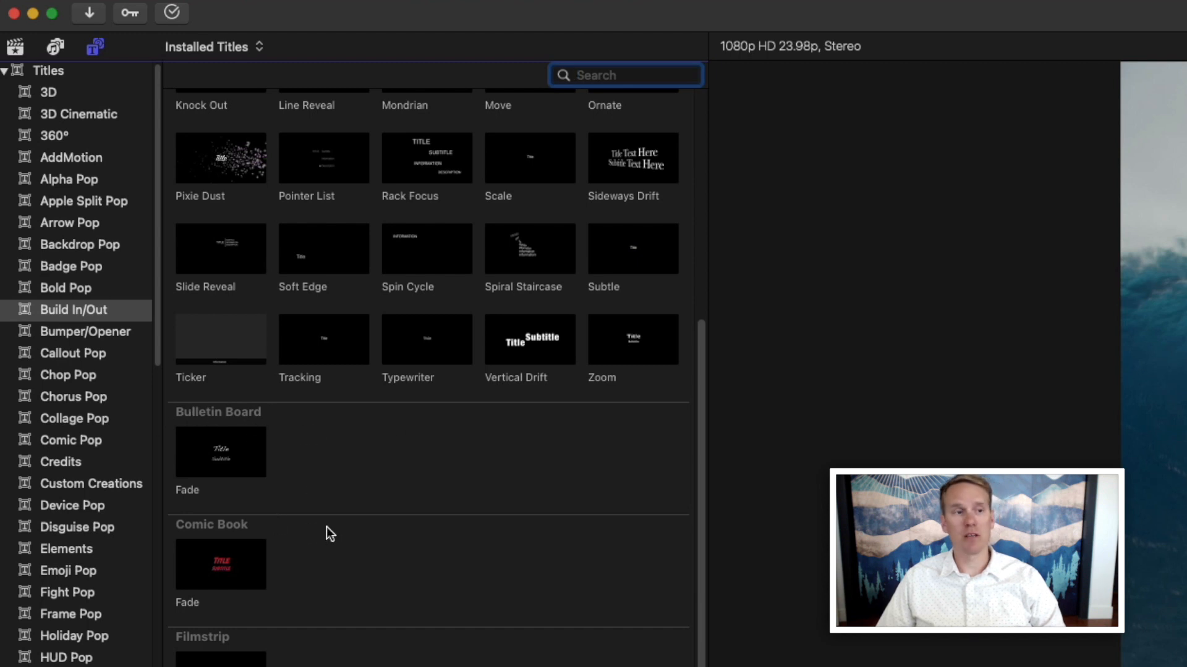
scroll(327, 527, down, 3)
scroll(334, 530, down, 2)
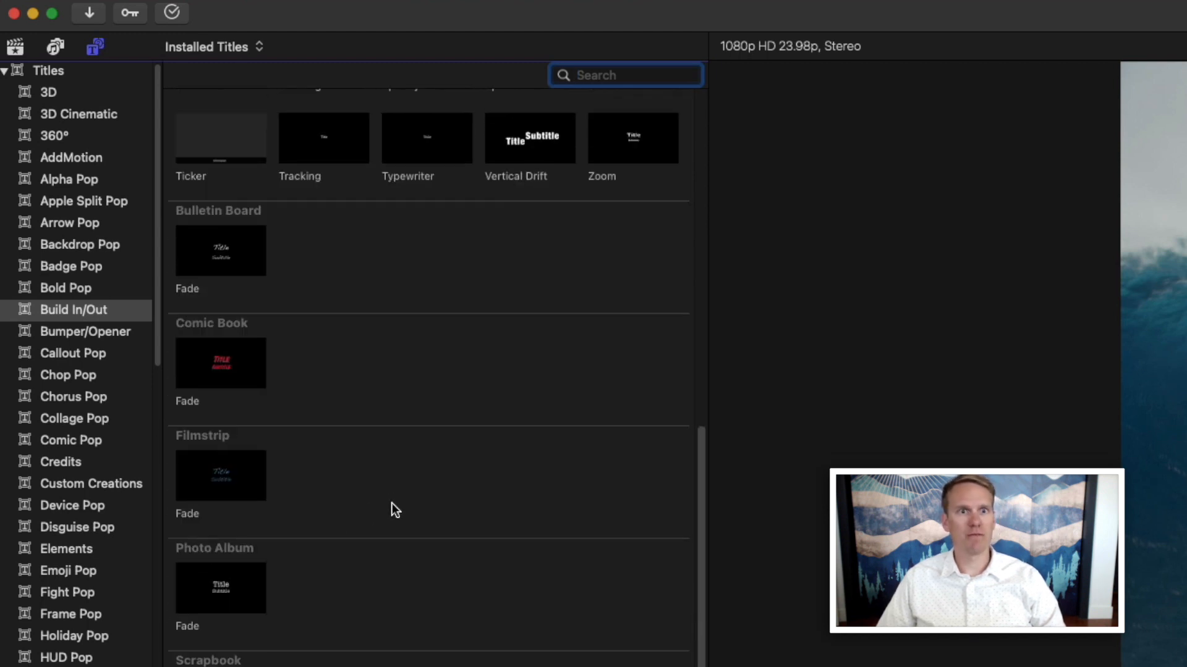
scroll(391, 503, up, 5)
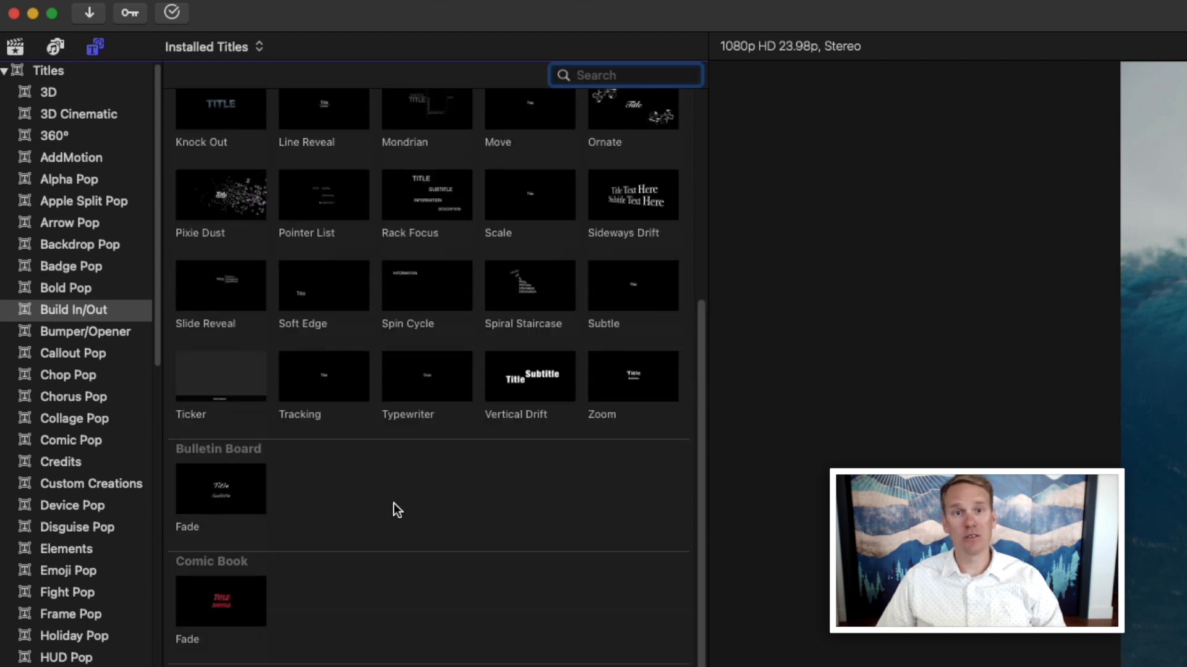
scroll(398, 498, up, 8)
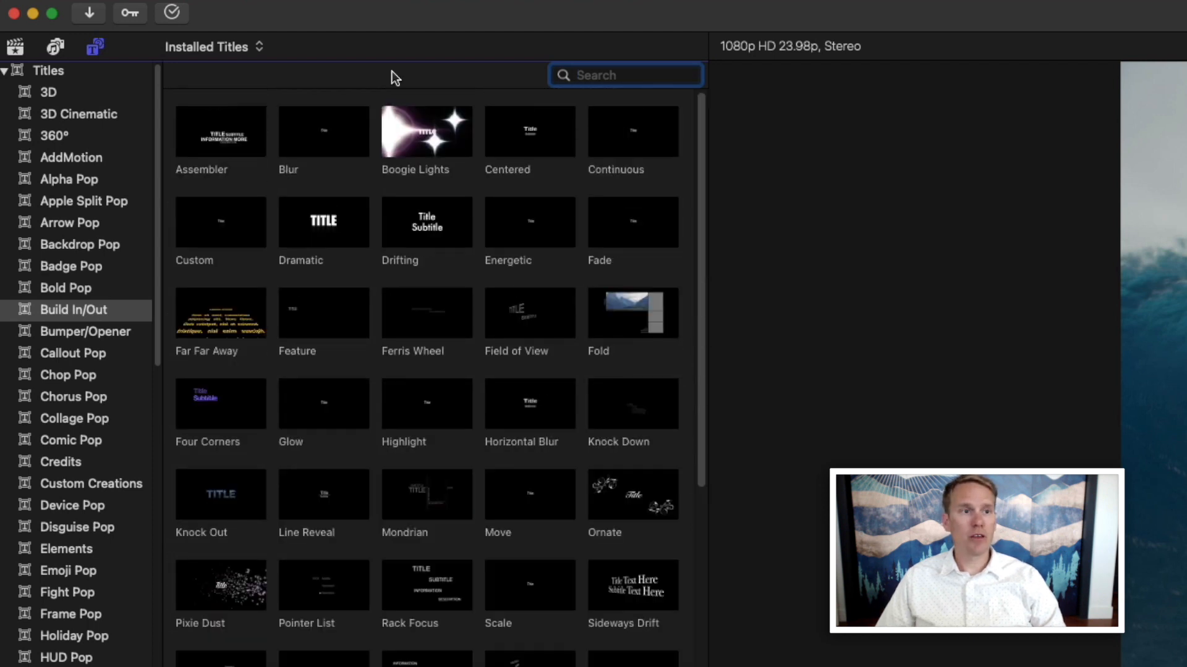
click(597, 74)
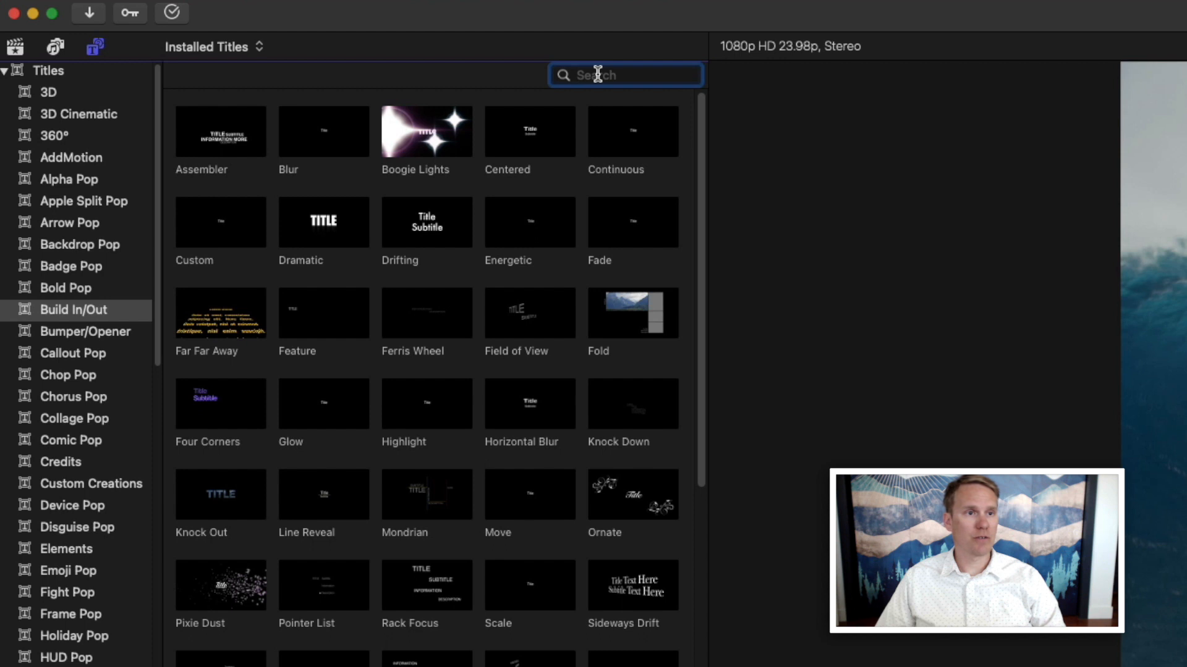
text(Drift)
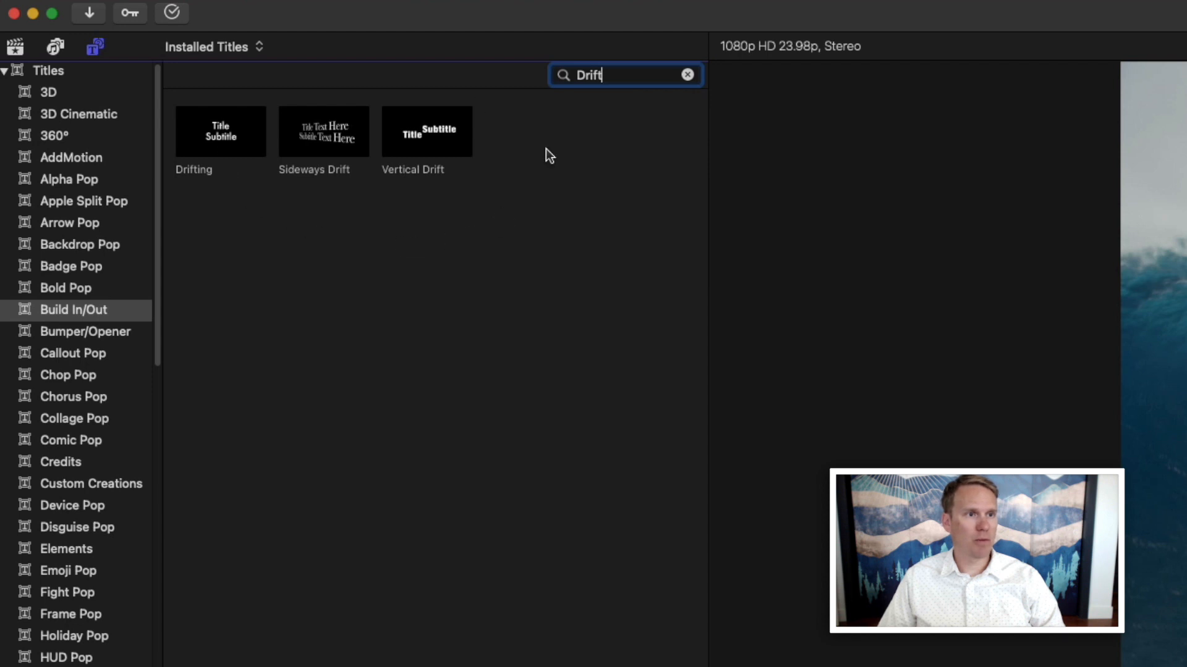
Clear the search, select the whole Titles category, and search it for "drift"
click(687, 75)
click(95, 73)
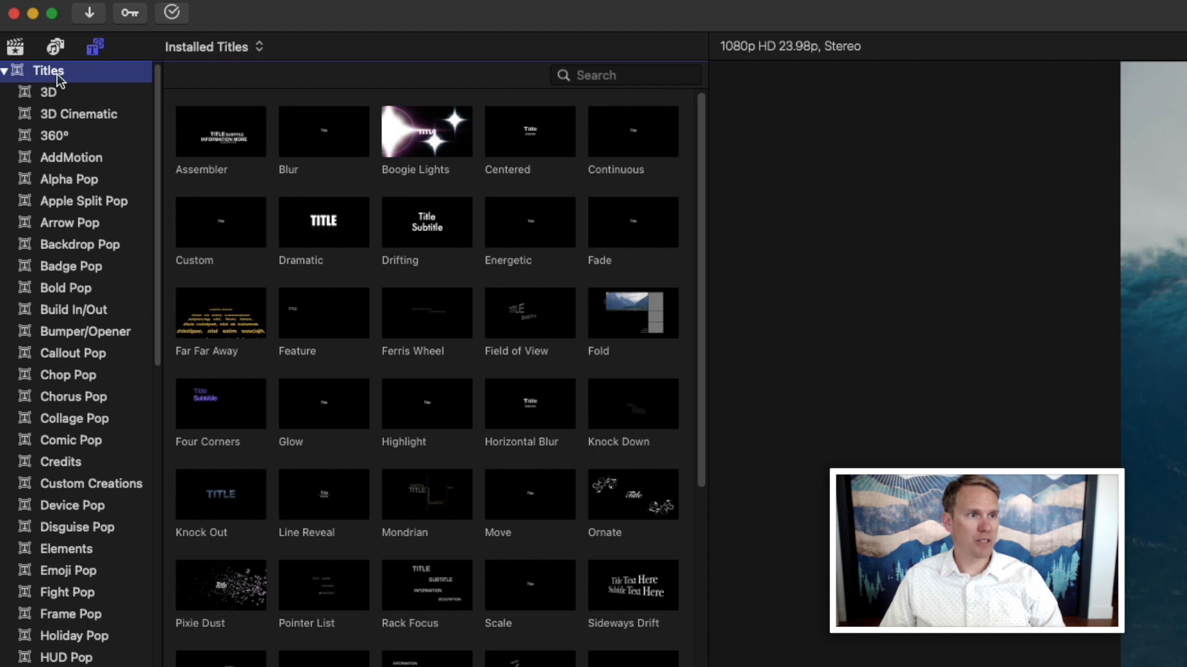
click(584, 76)
text(drif)
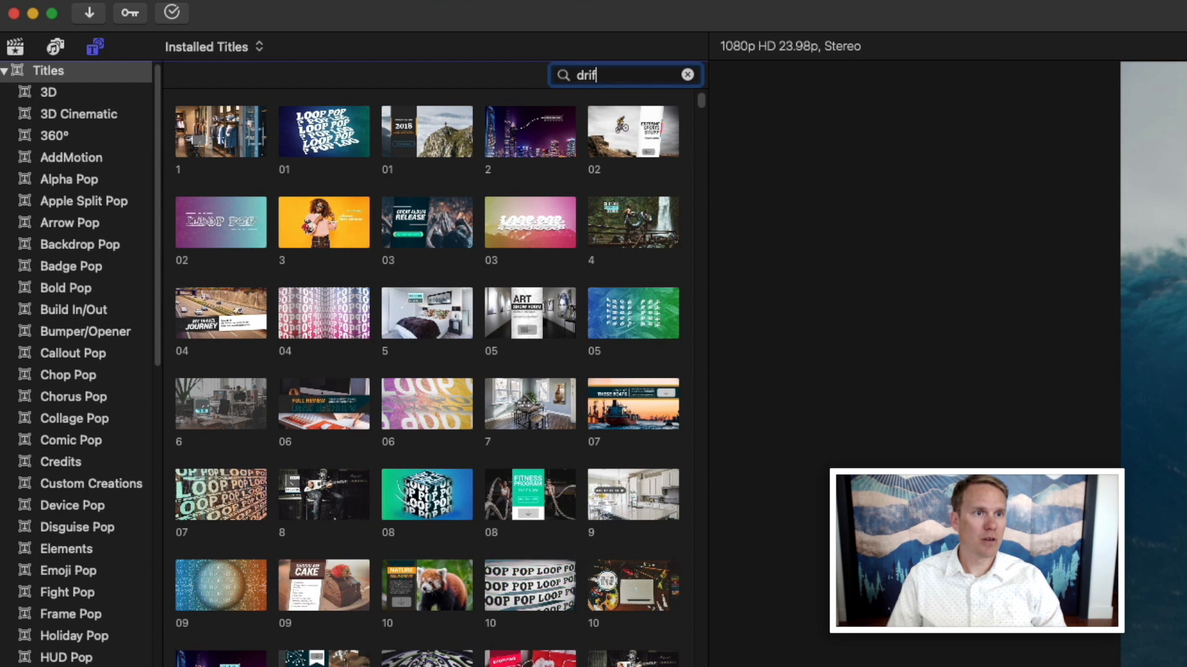
text(t)
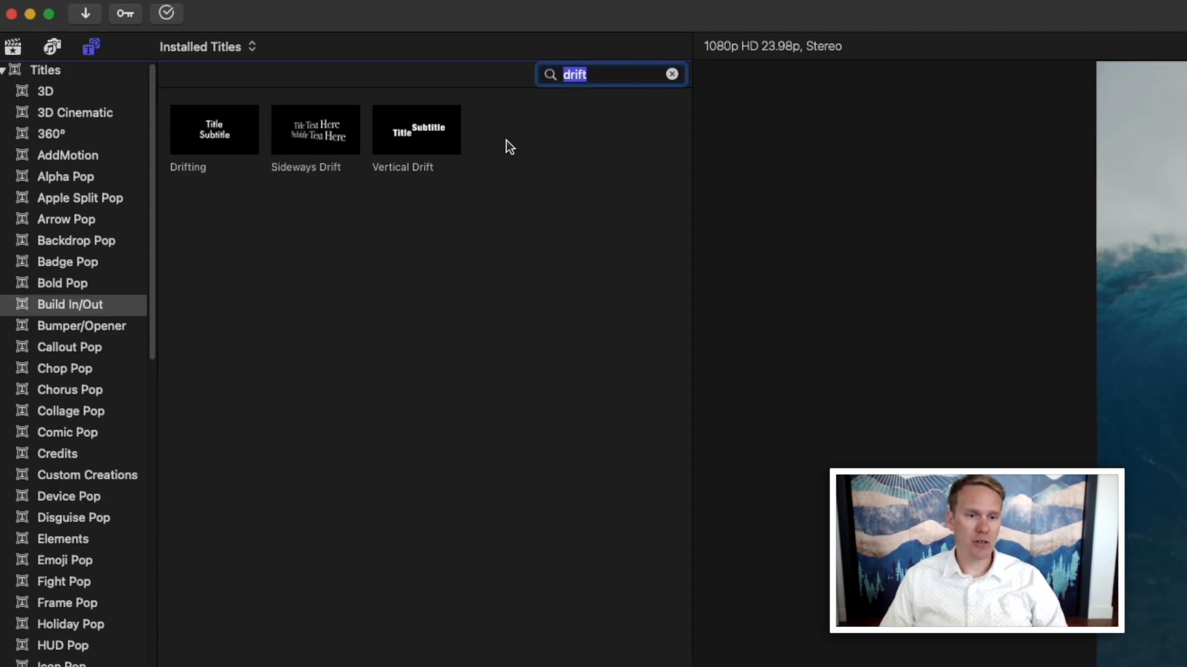
Place the Vertical Drift title above the surfing clip in the timeline
click(402, 124)
drag(403, 129, 732, 473)
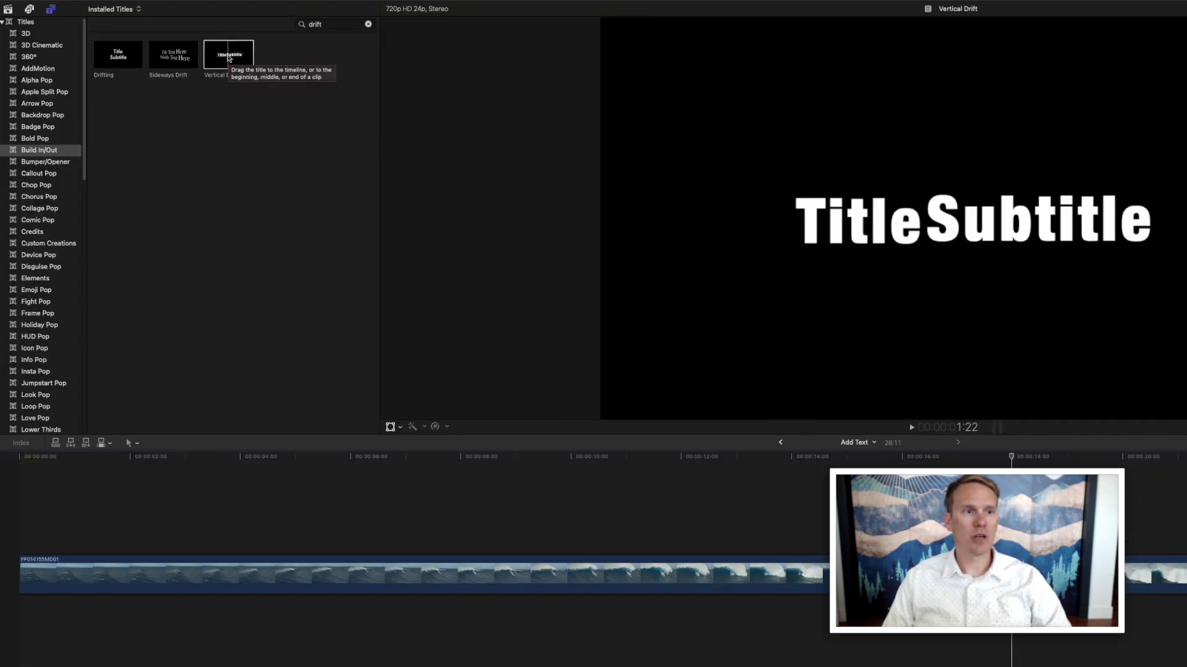
click(229, 58)
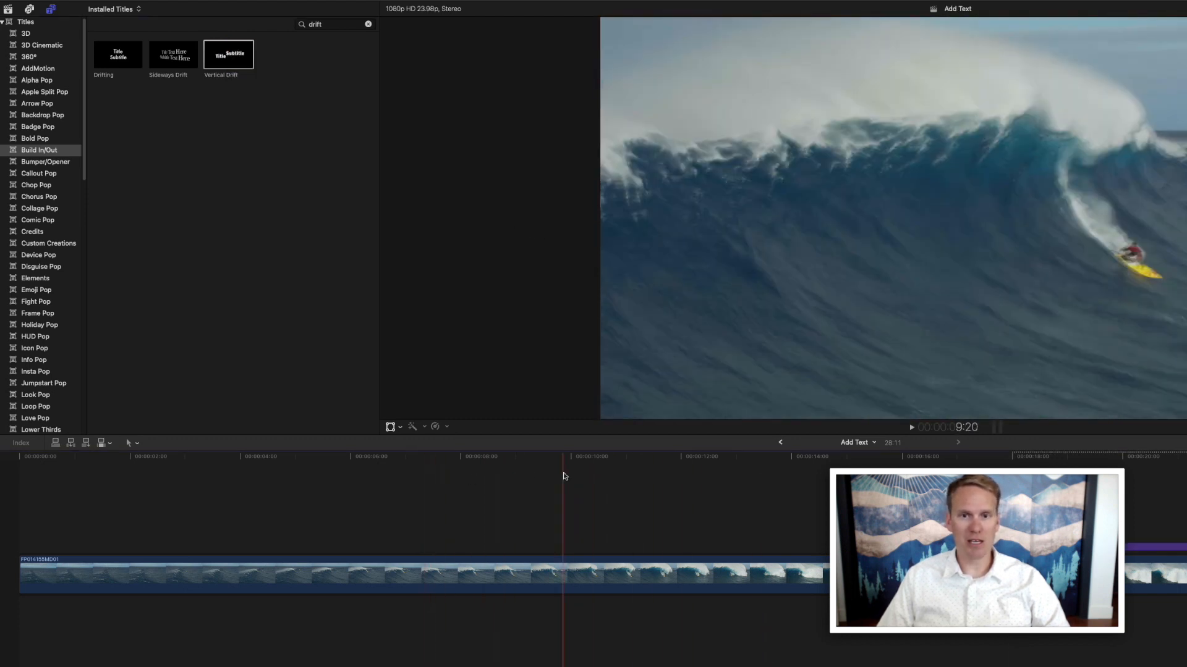
Move the playhead to 9:03 on the surfing clip and connect the Vertical Drift title there
click(534, 474)
click(524, 576)
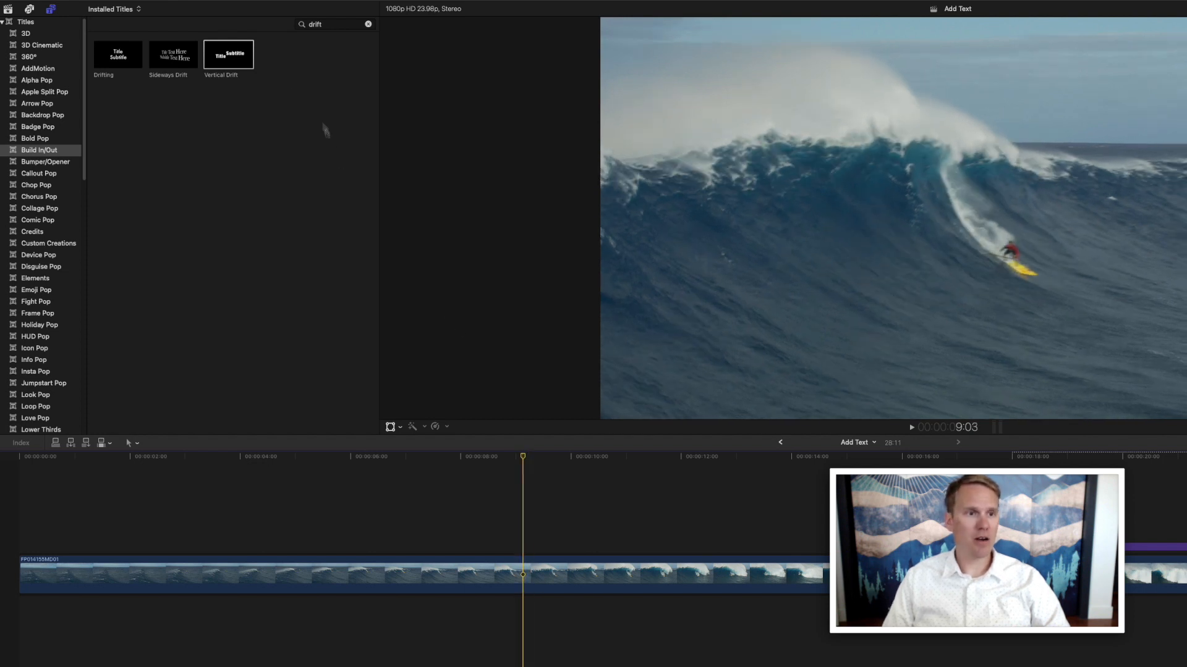
key(q)
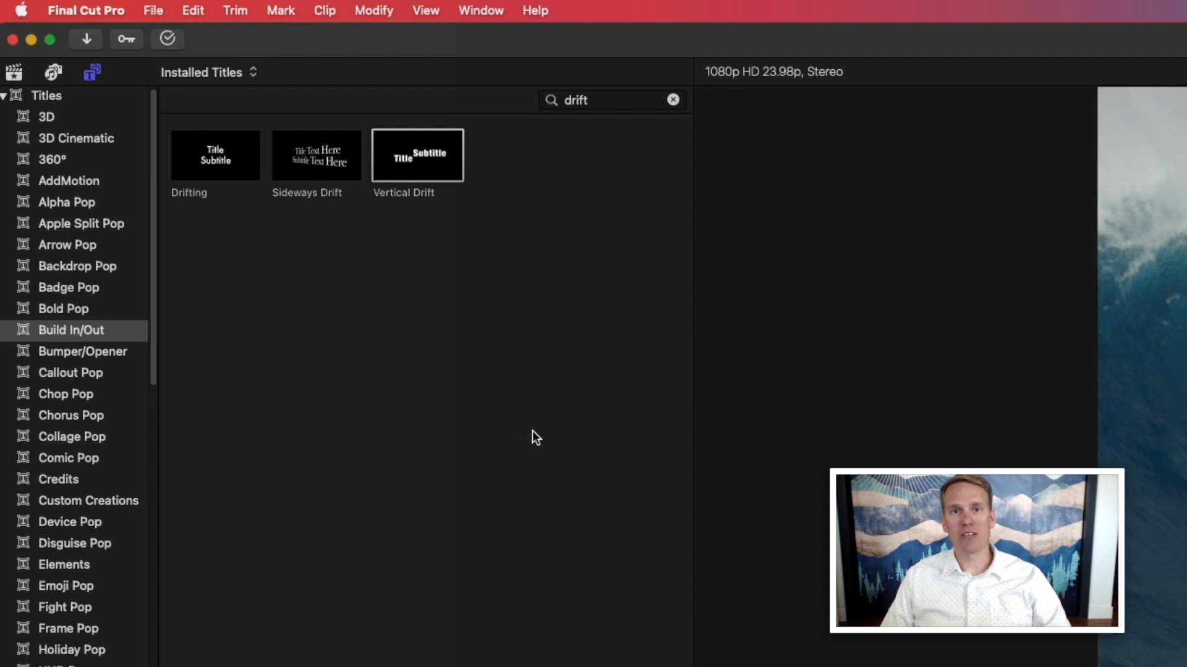
Connect Vertical Drift titles to the primary storyline at about 13:00 and at 2:18, and undo both additions
click(202, 10)
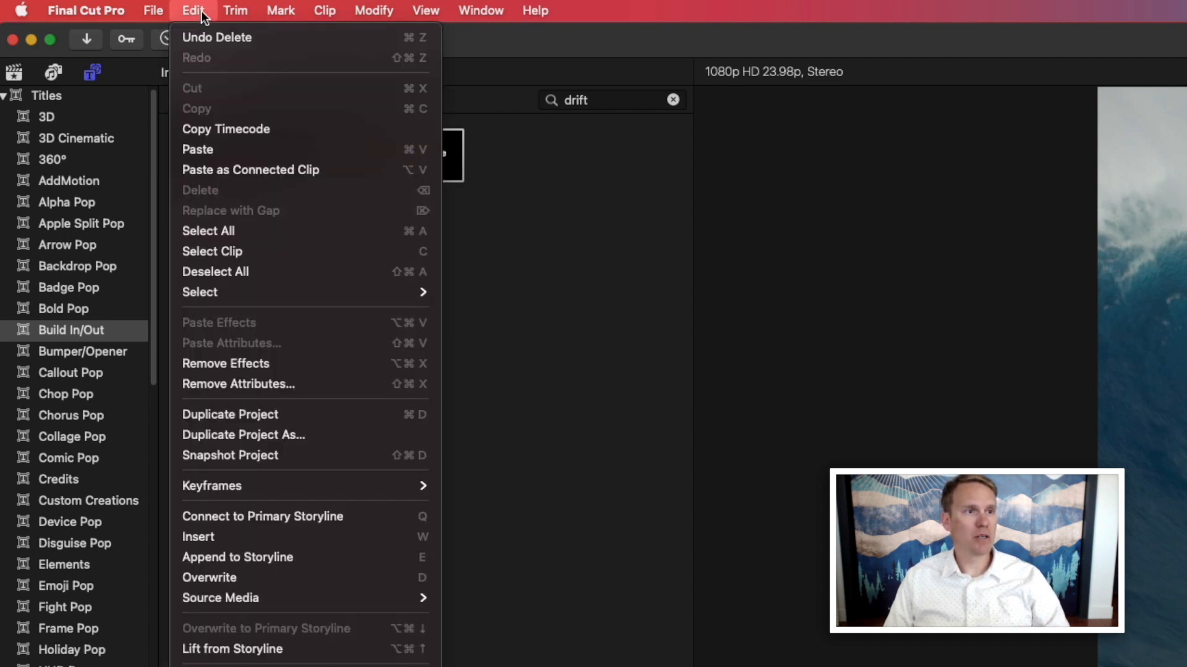
click(268, 516)
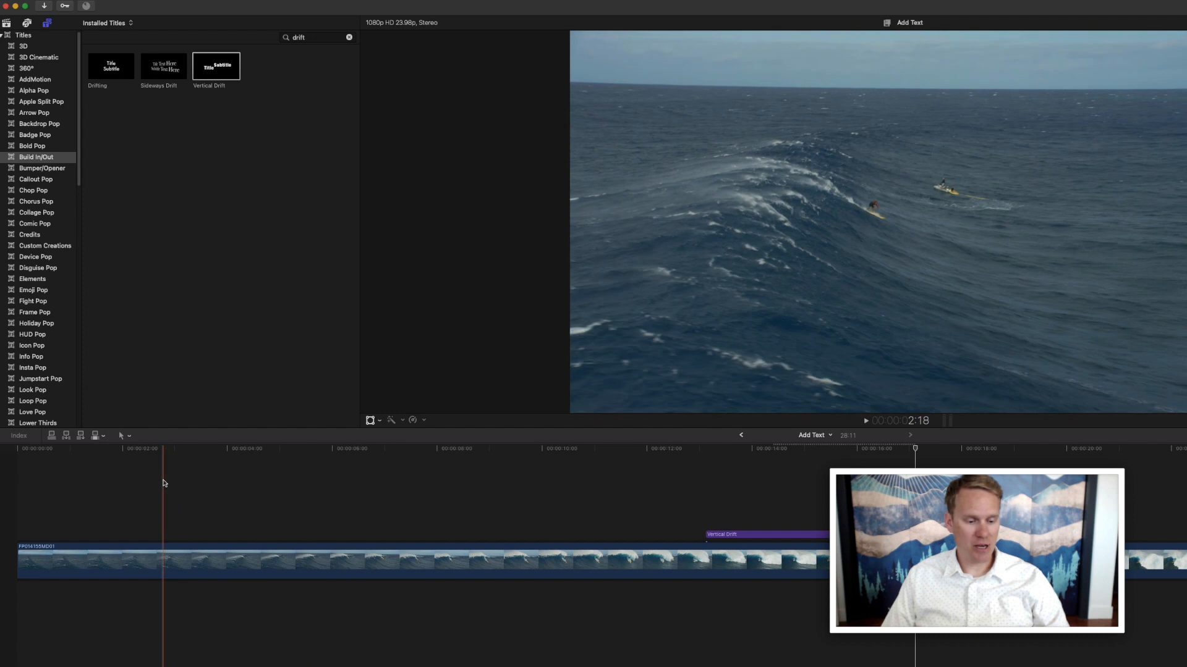
key(q)
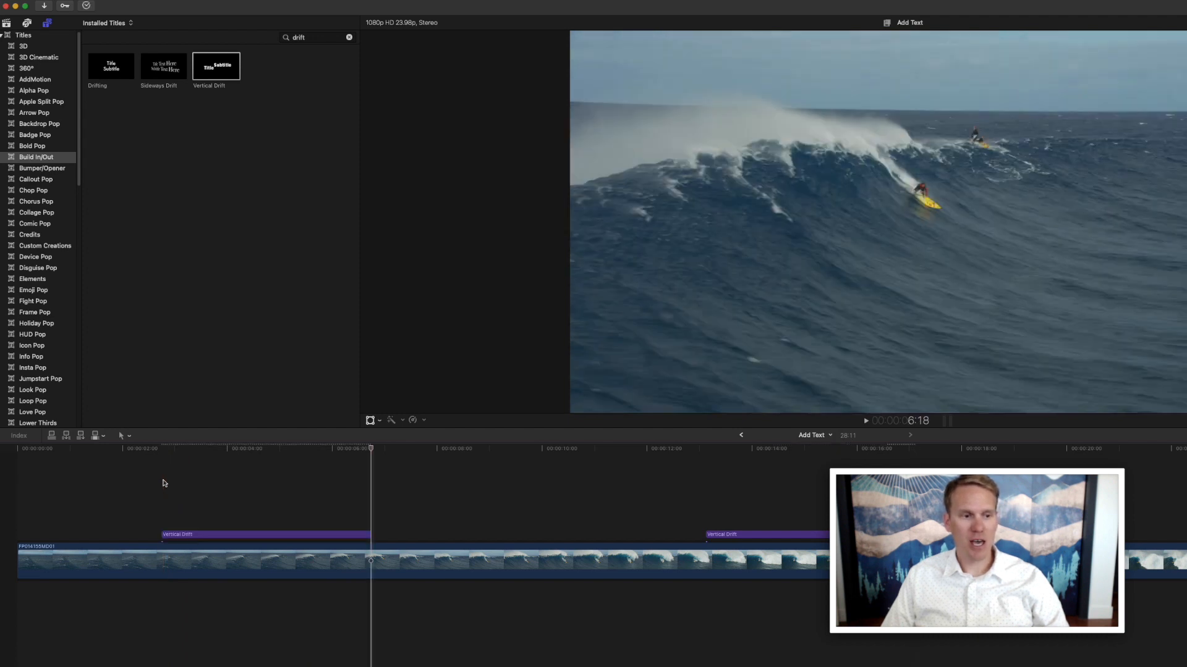
key(super+z)
key(super+z)
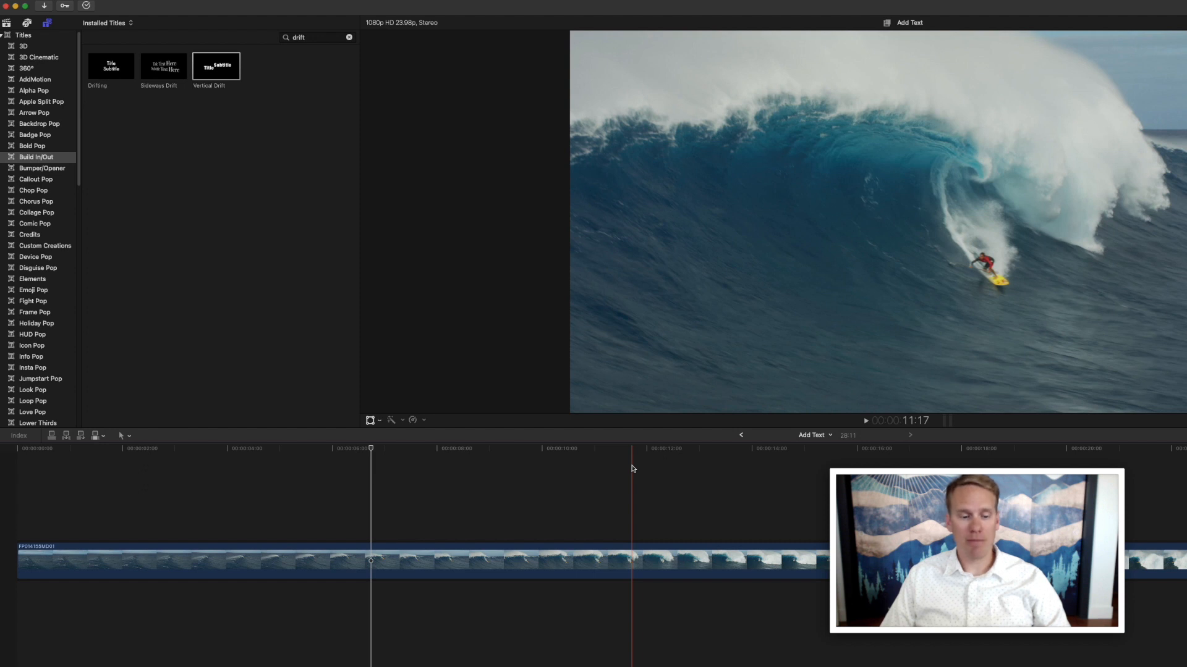
Insert the Vertical Drift title into the primary storyline at 11:17, undo it, and insert it again at 13:07
key(w)
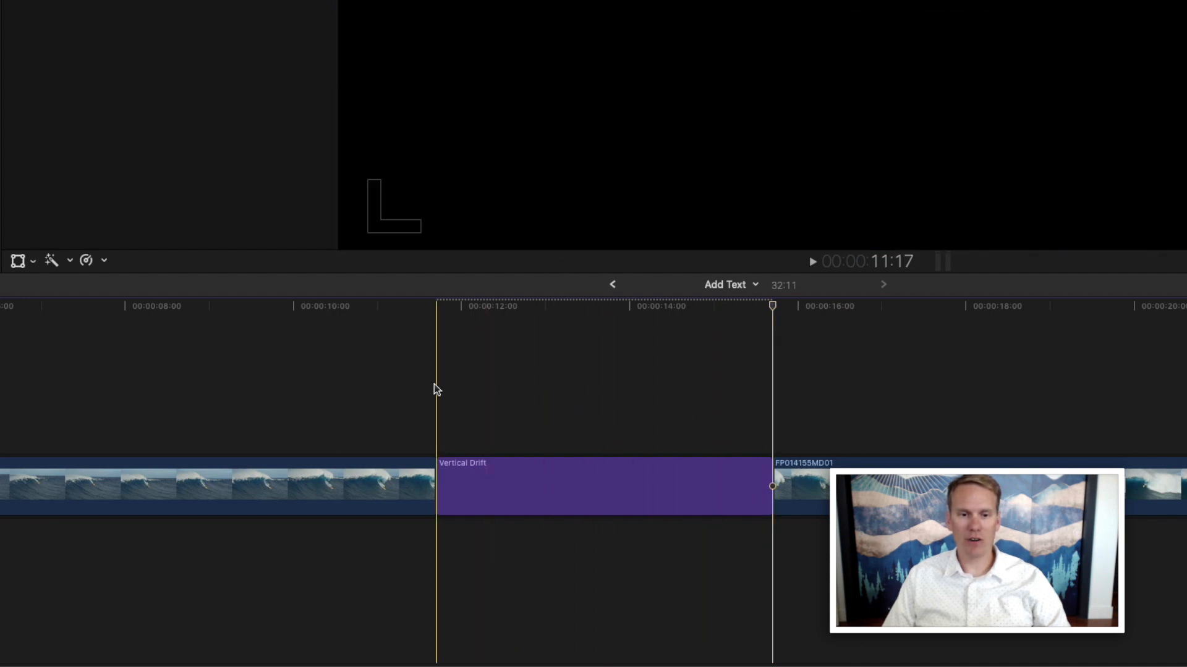
key(super+z)
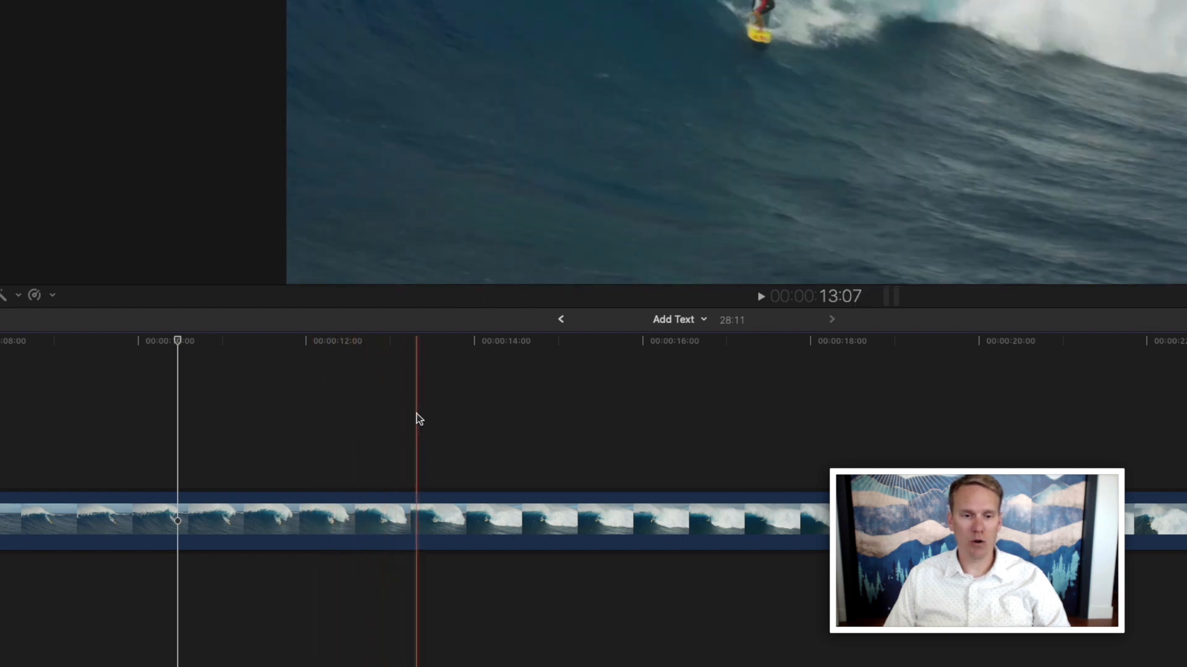
key(w)
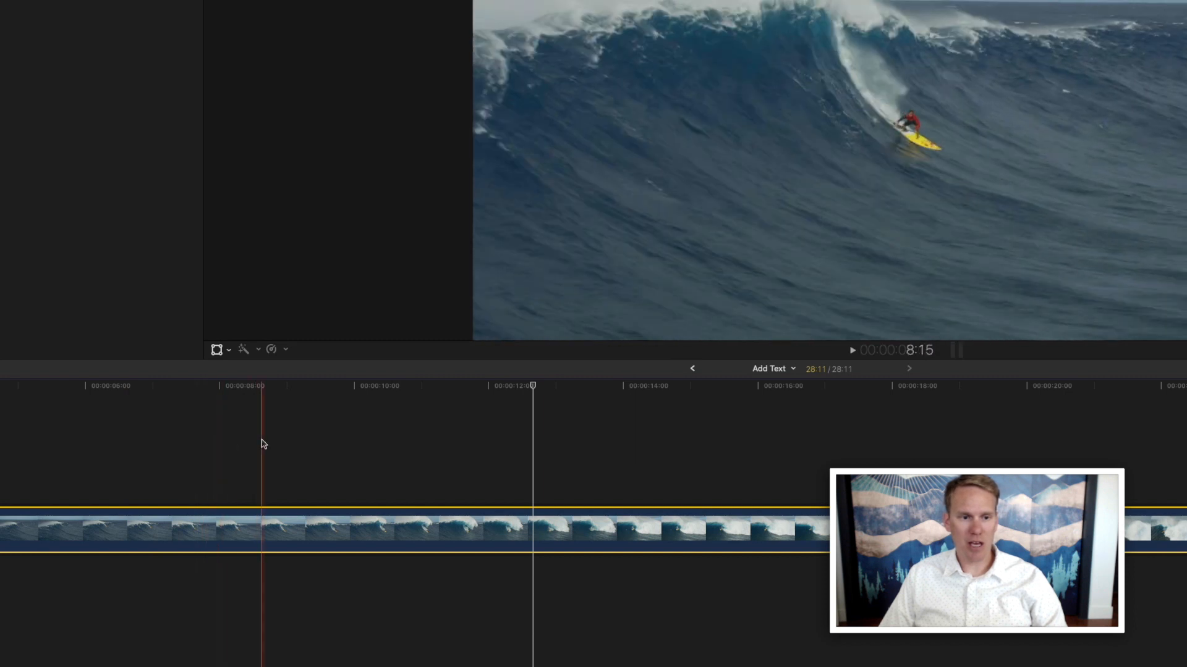
Add the default Basic Title above the surfing clip at 8:15
key(ctrl+t)
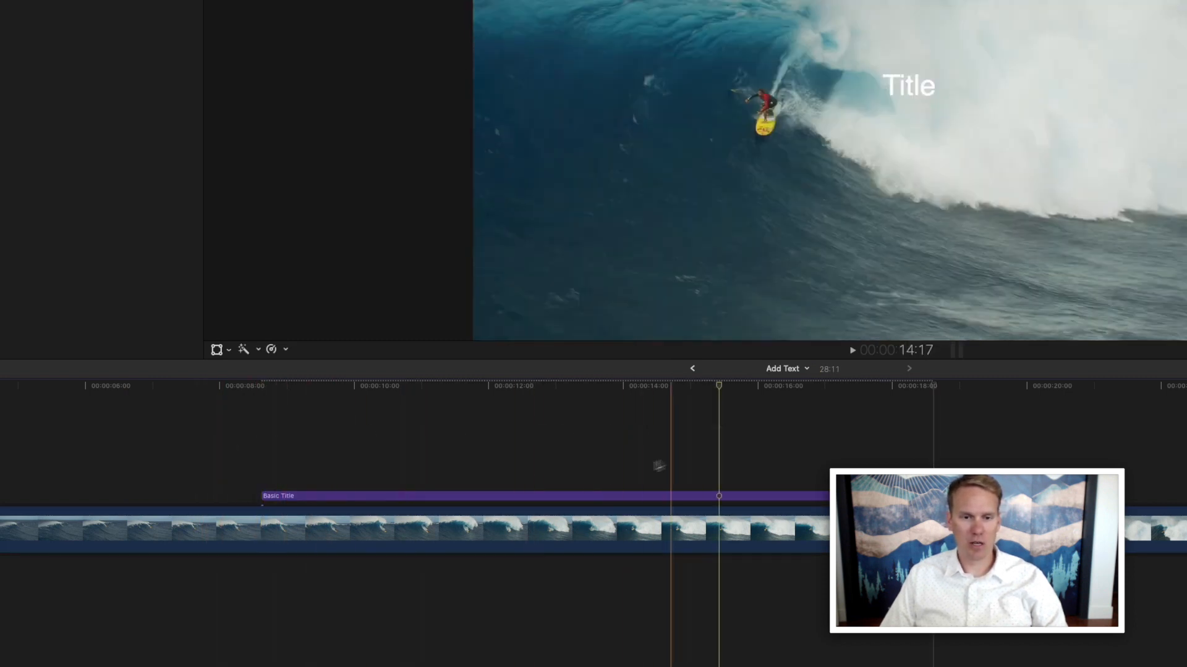
key(super+shift+f)
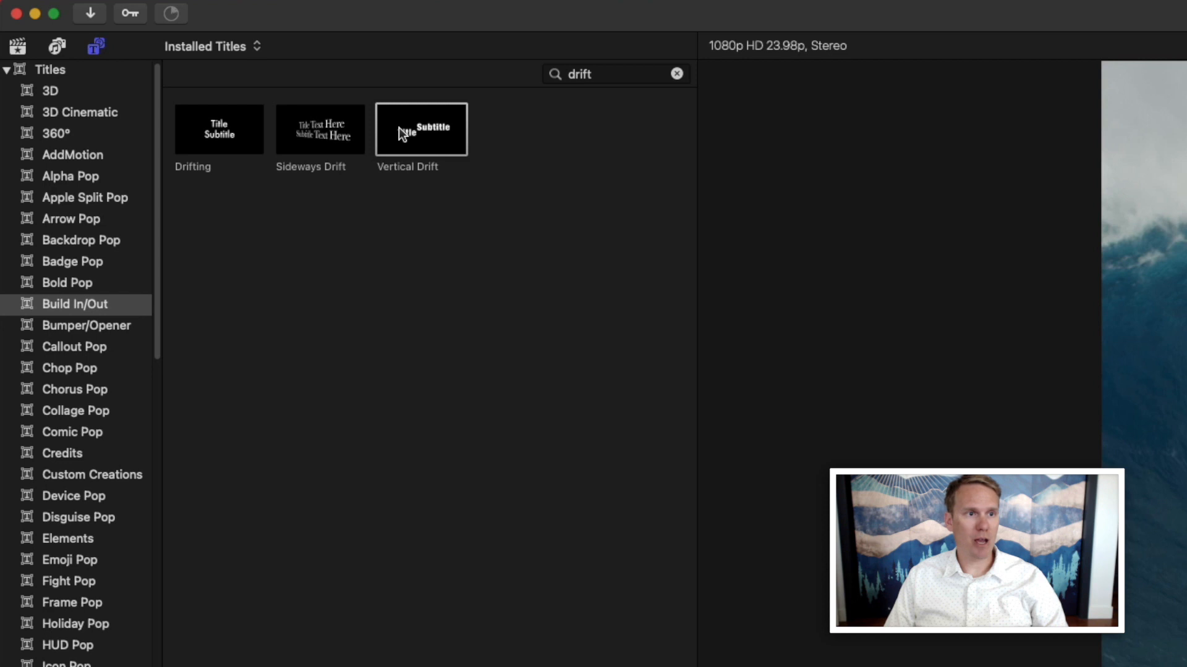
Make Vertical Drift the default title
right_click(398, 127)
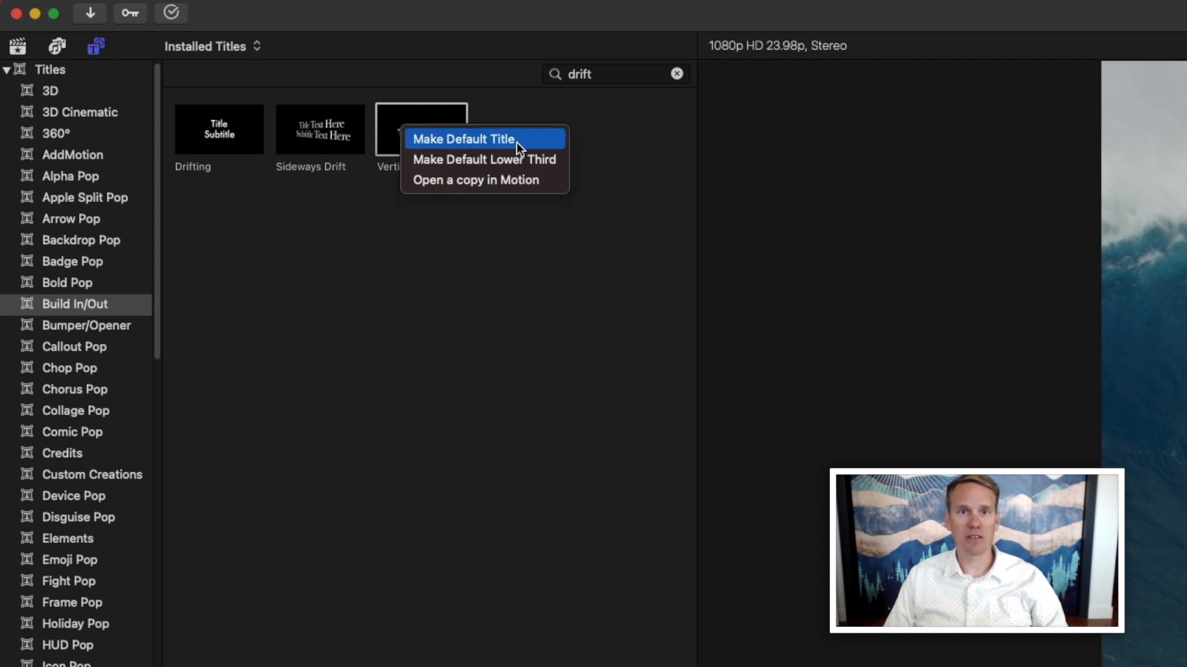
click(516, 142)
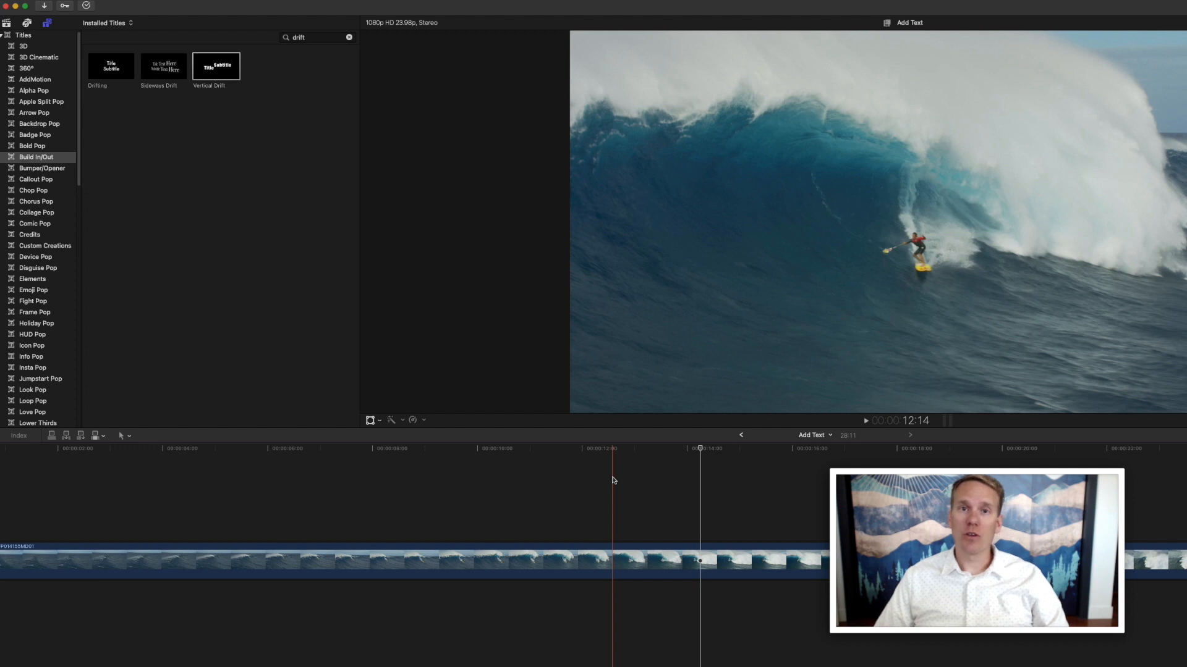
Add the default lower third to the timeline and play it back
key(ctrl+shift+t)
key(space)
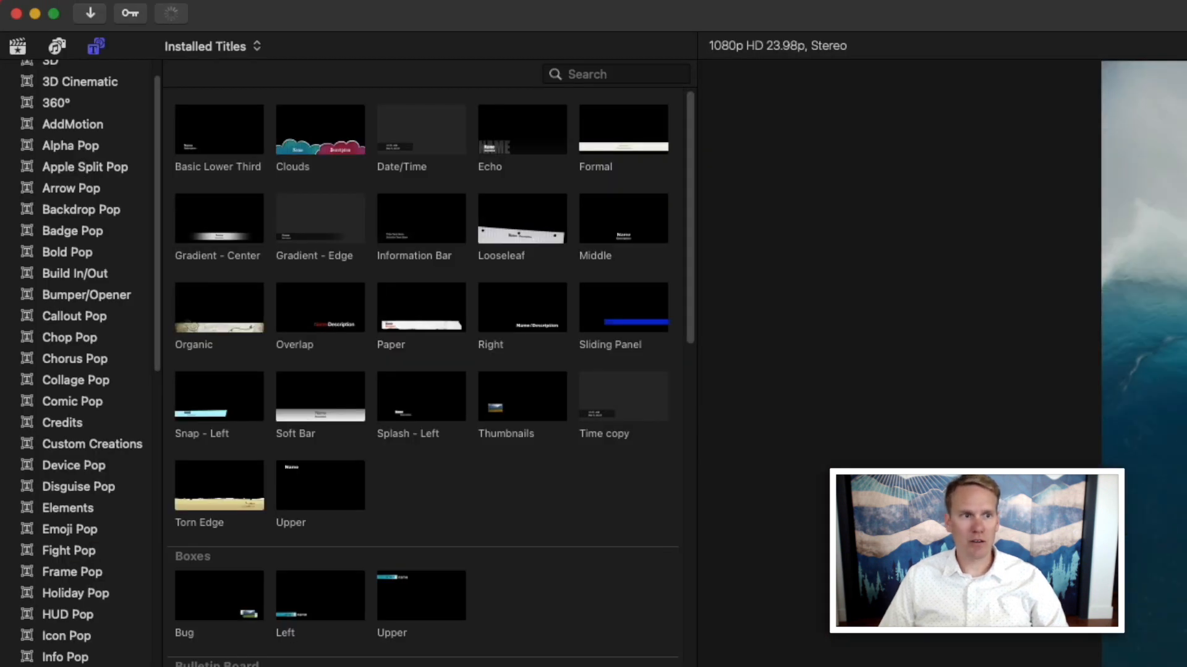
Look through the lower third titles and open the options for the Looseleaf title
scroll(504, 494, down, 2)
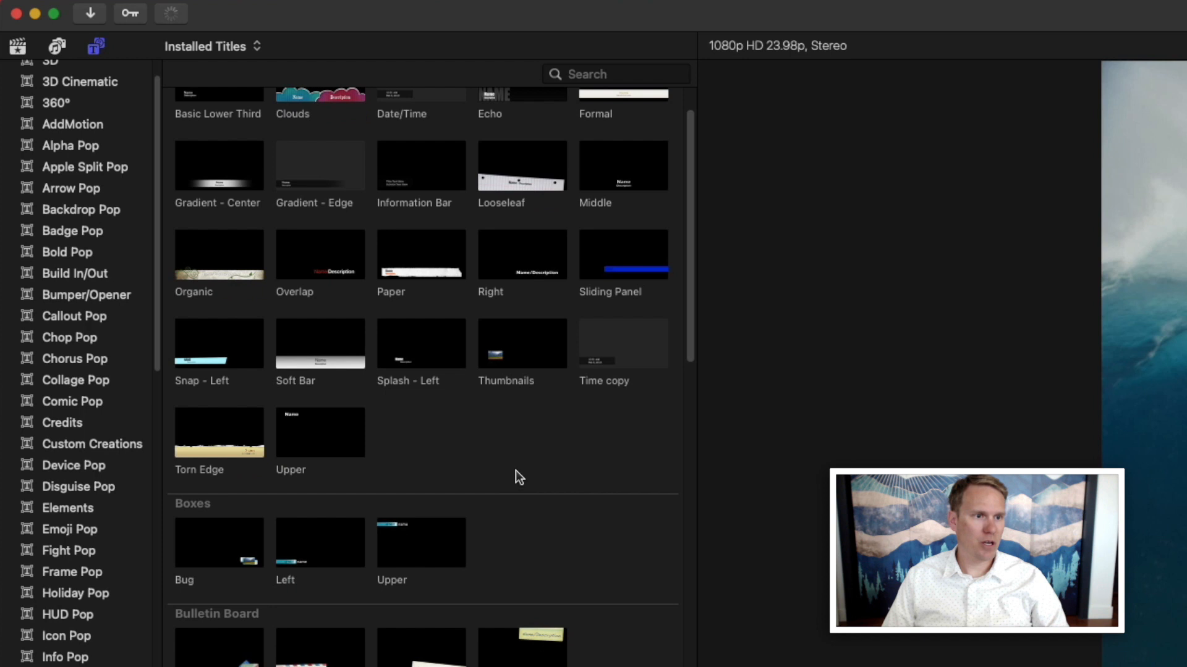
scroll(516, 473, up, 2)
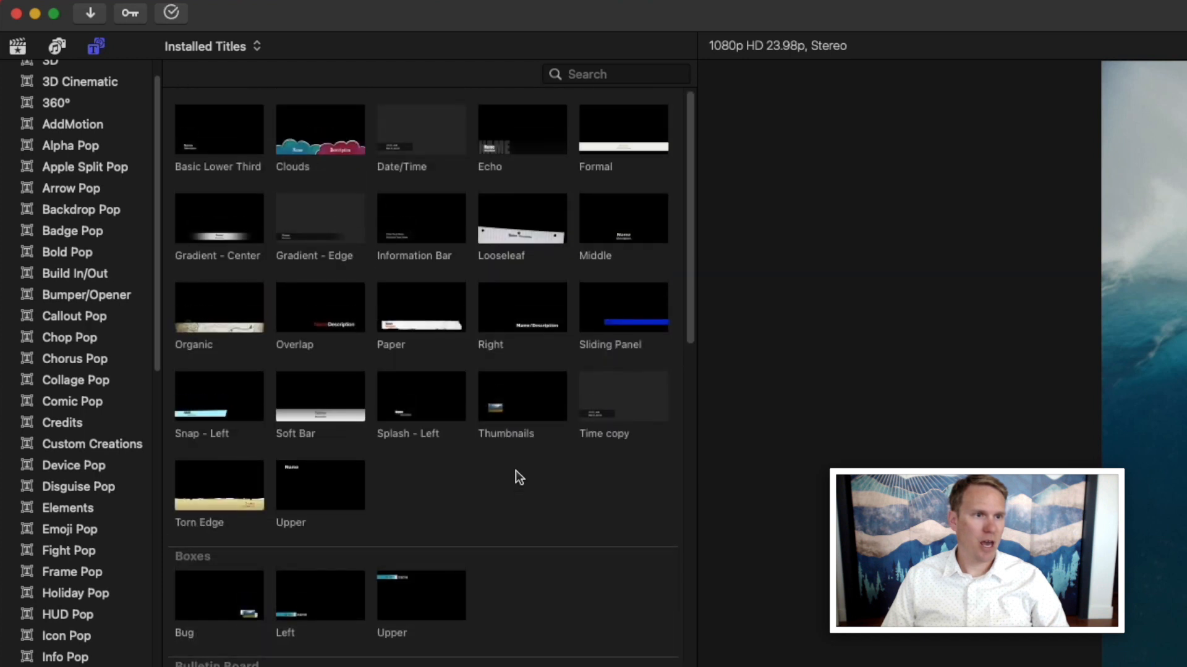
right_click(511, 215)
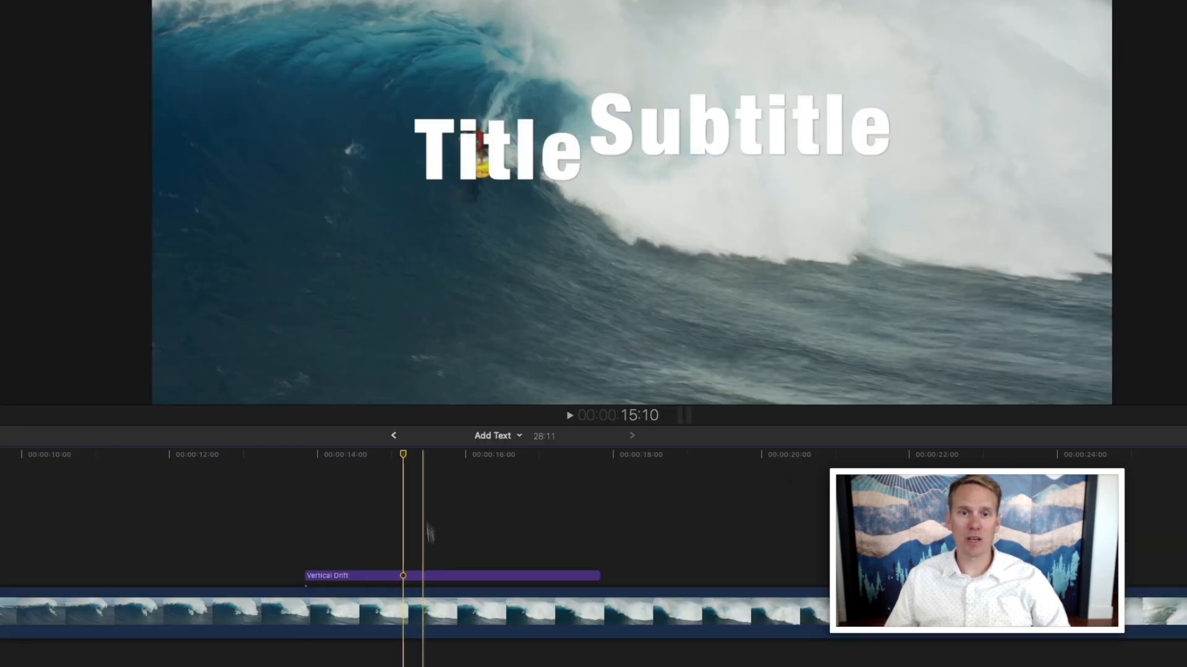
Replace the "Title" text of the Vertical Drift clip with a person's first name, and switch to the subtitle text and back
double_click(426, 580)
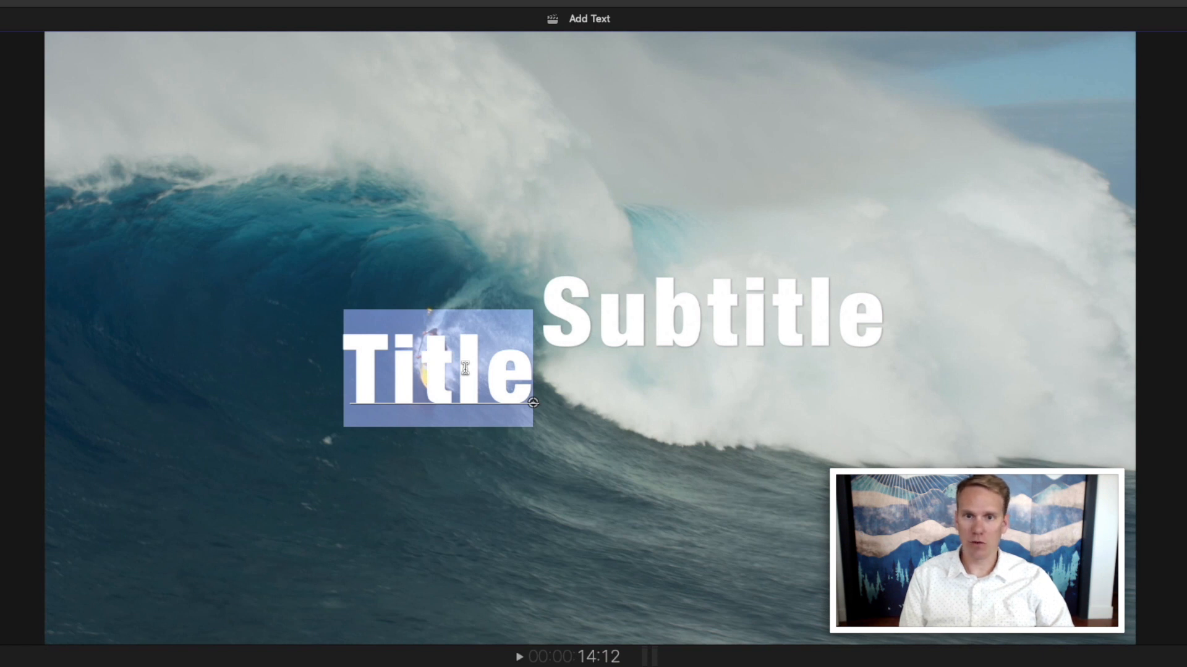
text(Dylan)
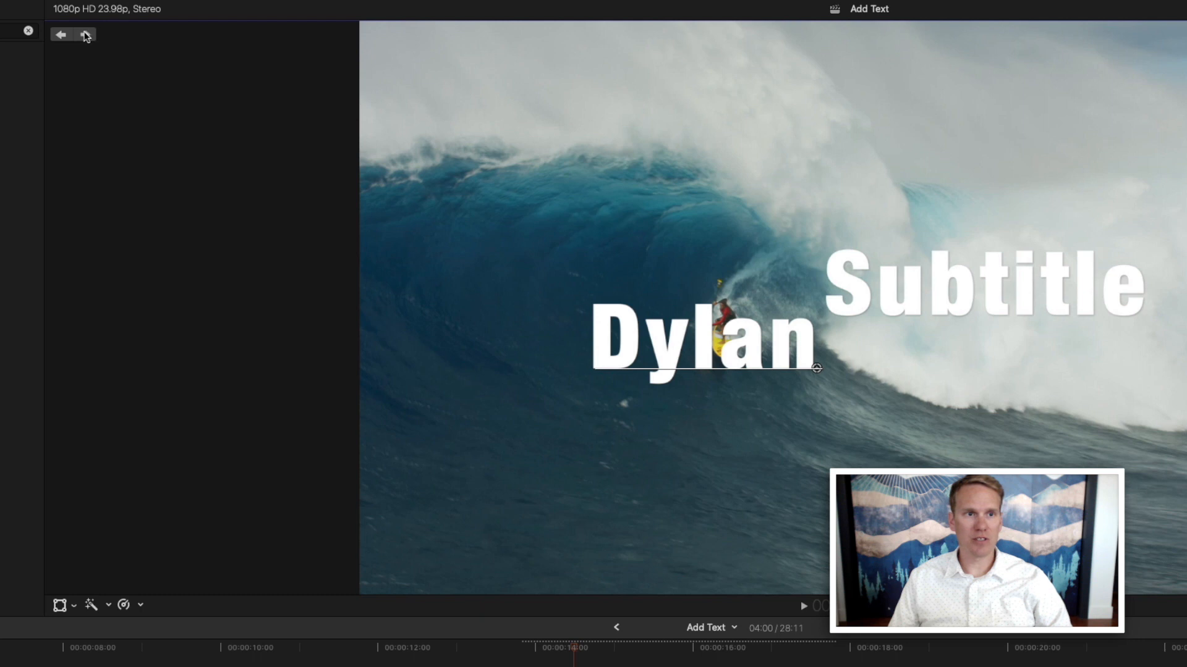
click(85, 33)
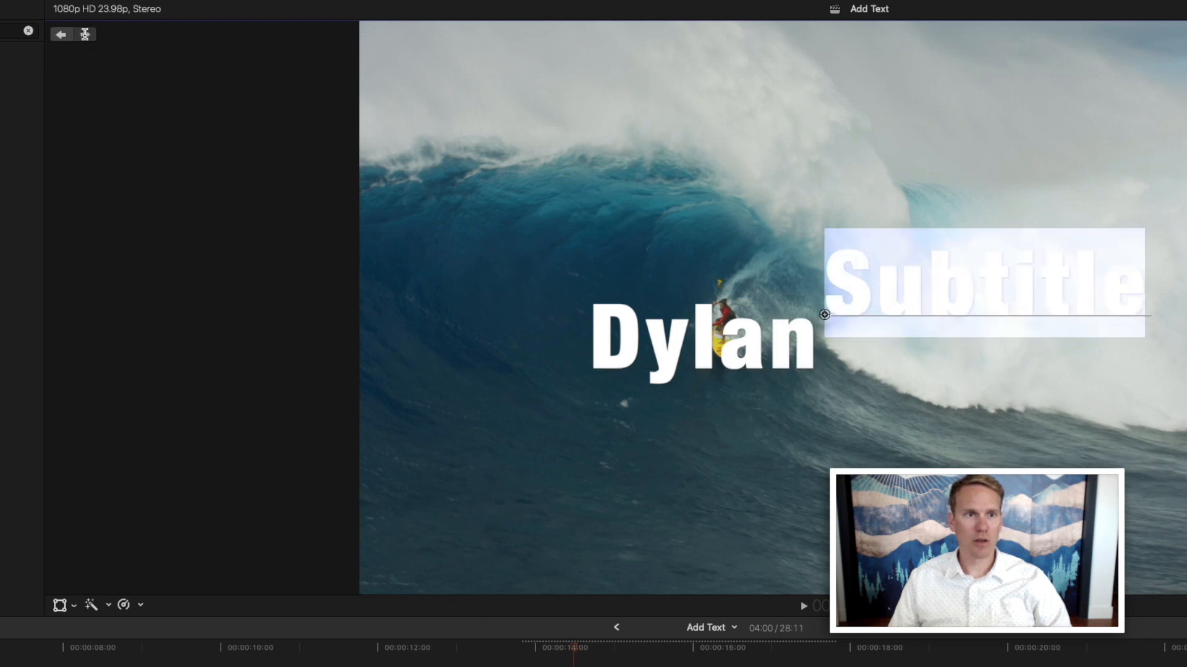
click(60, 34)
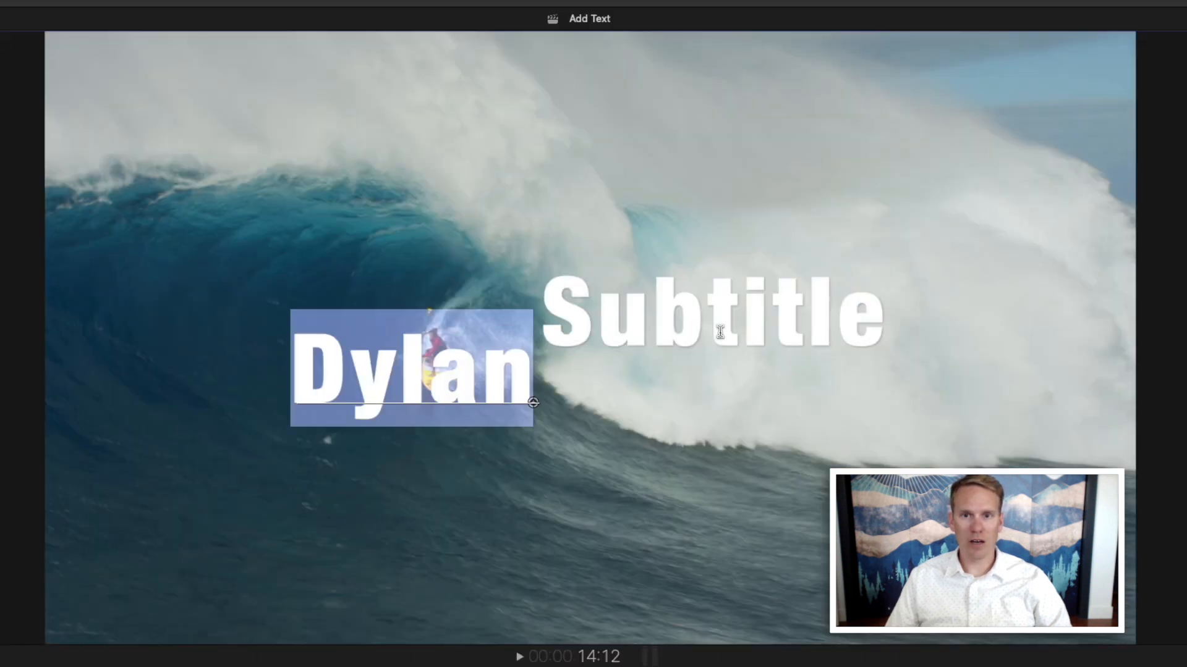
Replace the subtitle text with "Surfer" and the first name in the title line with "Great"
double_click(719, 328)
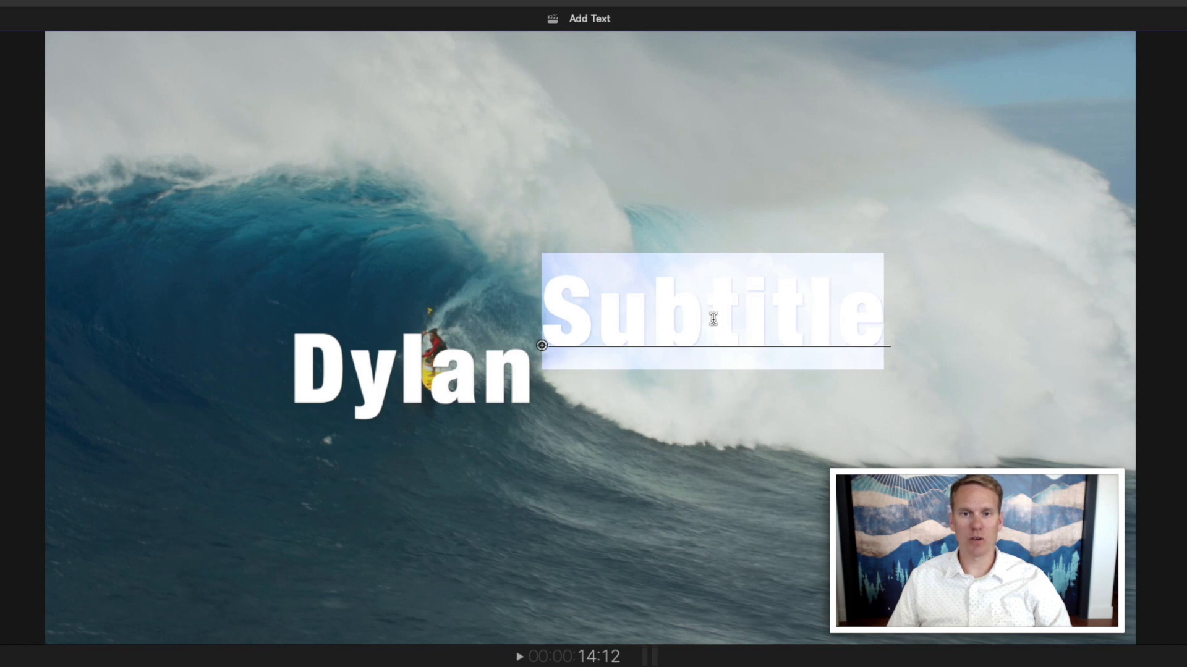
text(Surfe)
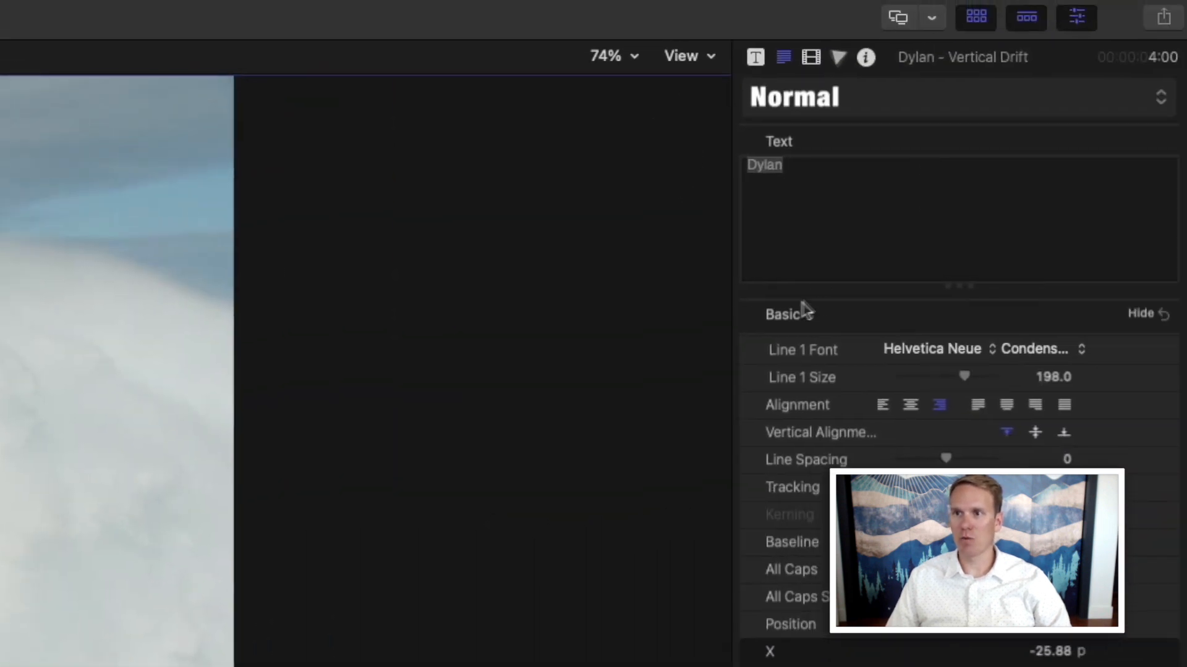
triple_click(833, 169)
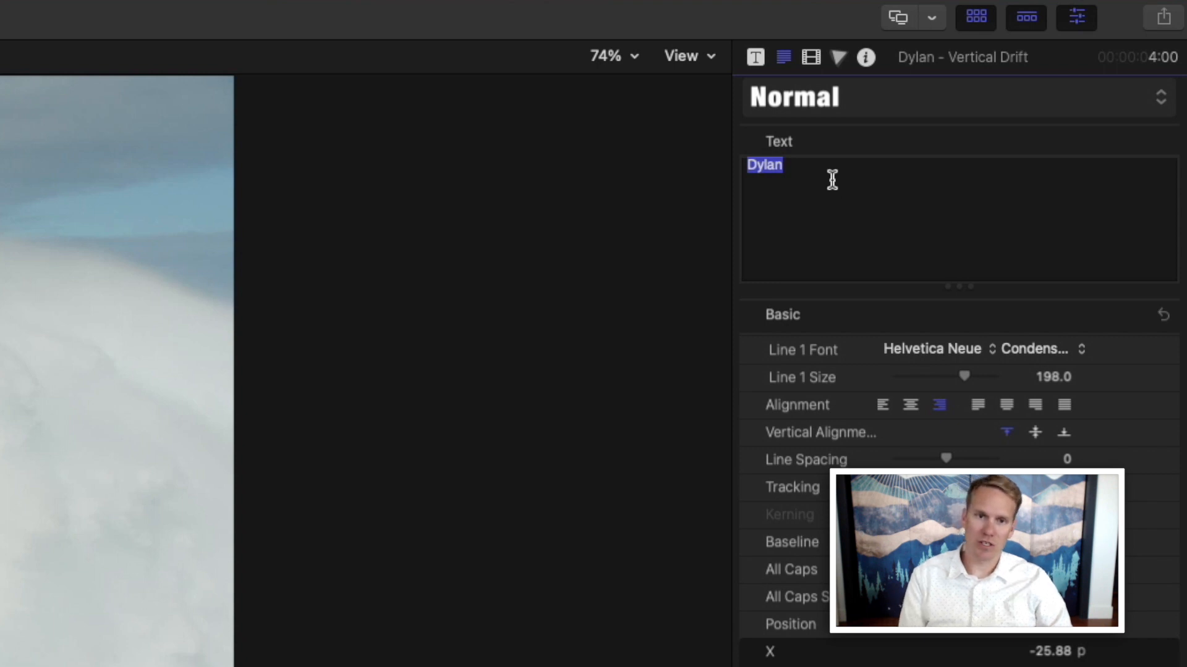
text(GreatSurfer)
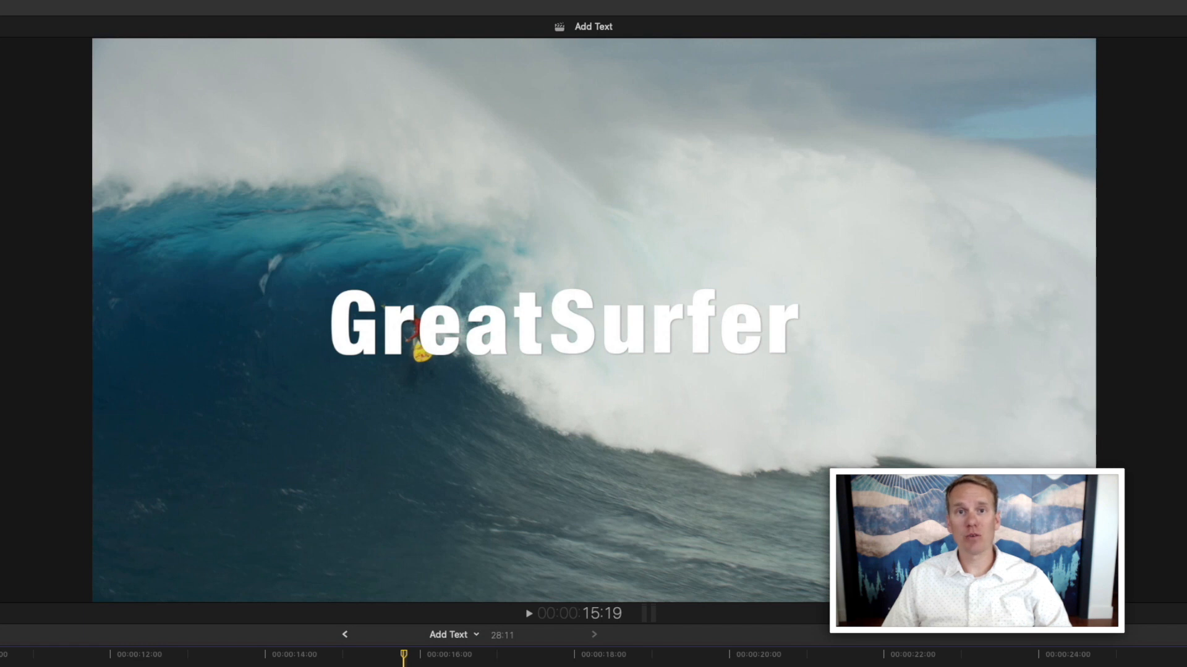
Change the word "Great" to "Best" directly on the video image
click(458, 346)
double_click(459, 341)
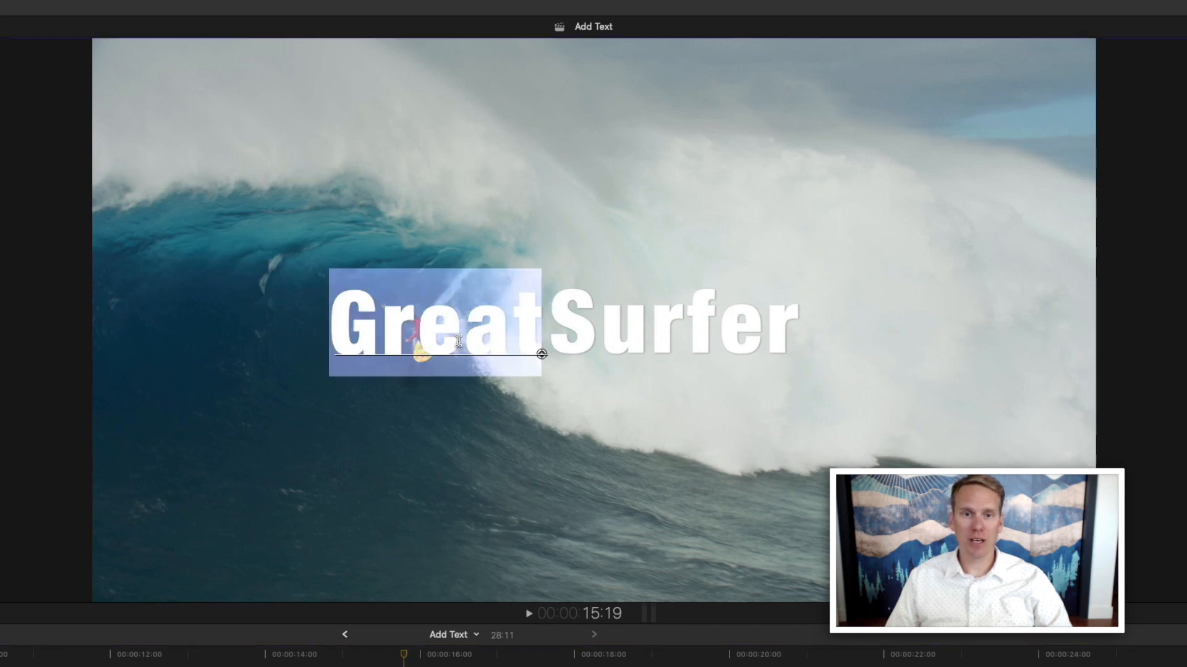
text(Best)
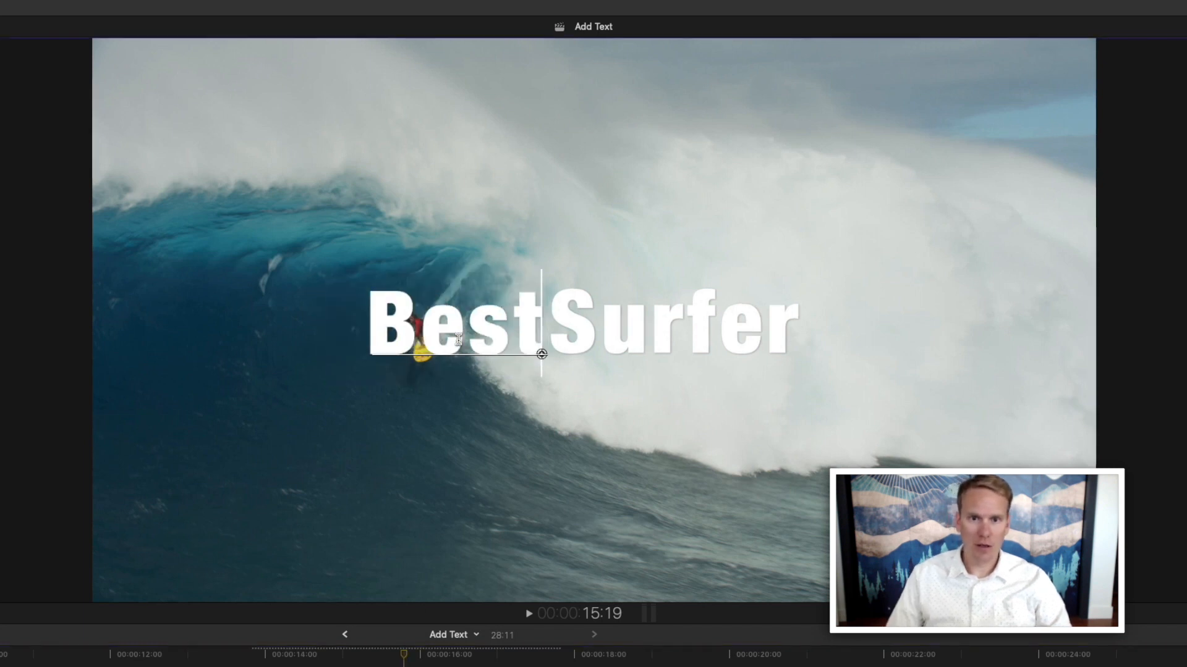
Set the font of the "Best" line to High Tide and its size to 281
click(394, 666)
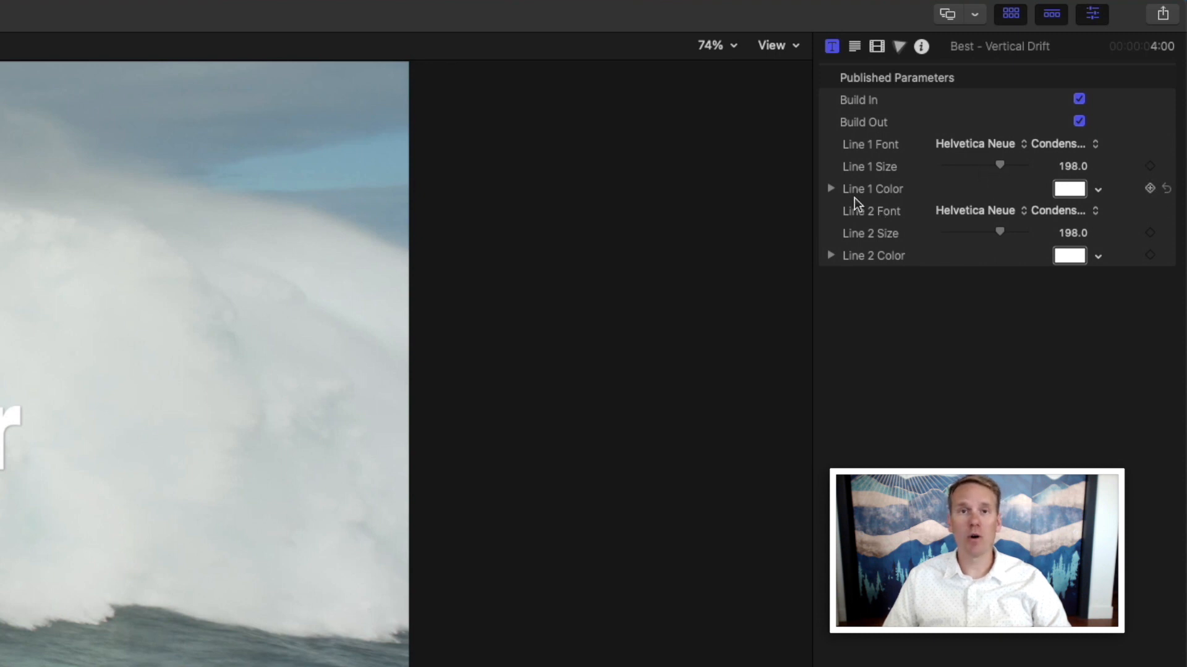
click(855, 47)
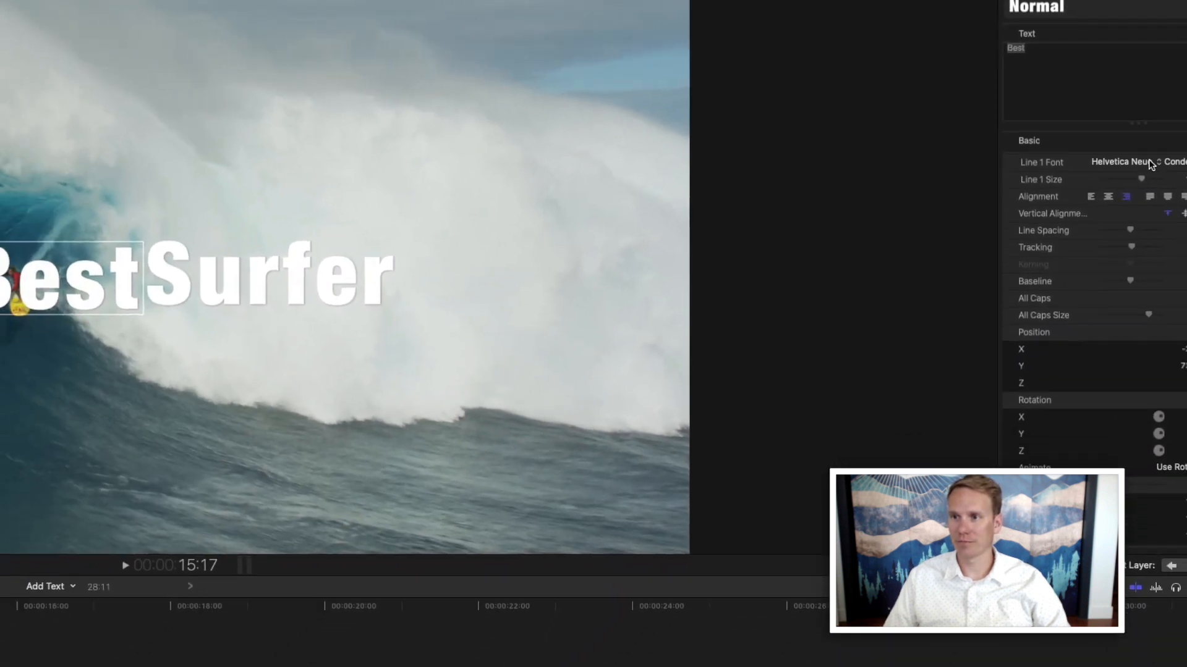
click(1149, 215)
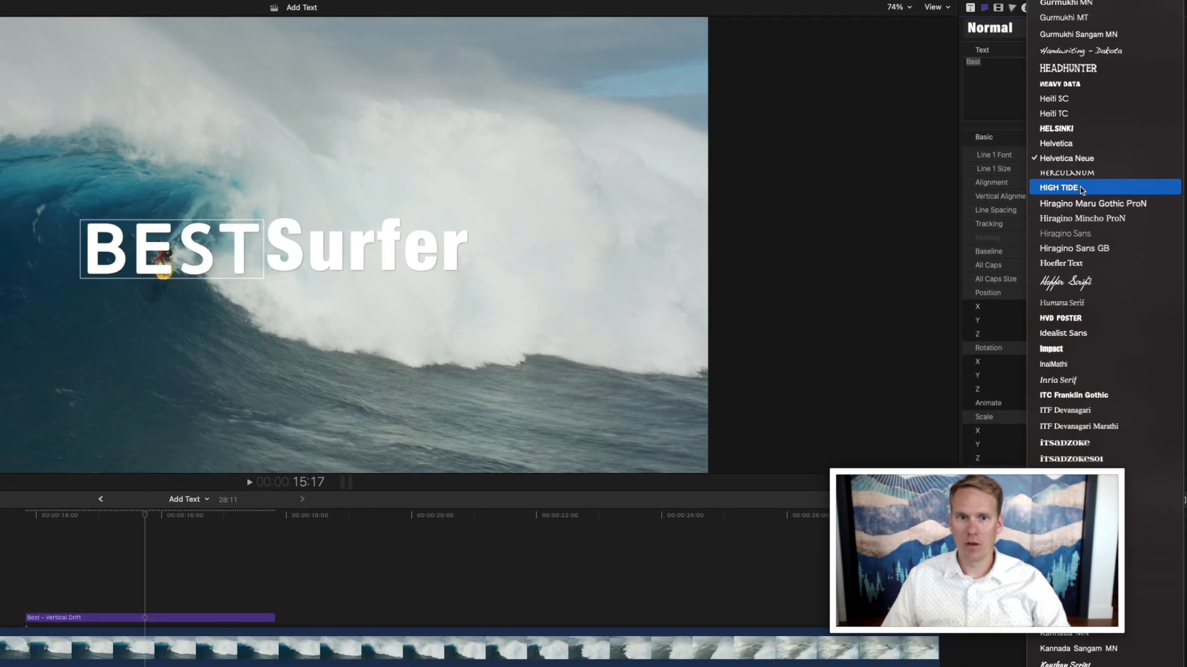
click(1081, 188)
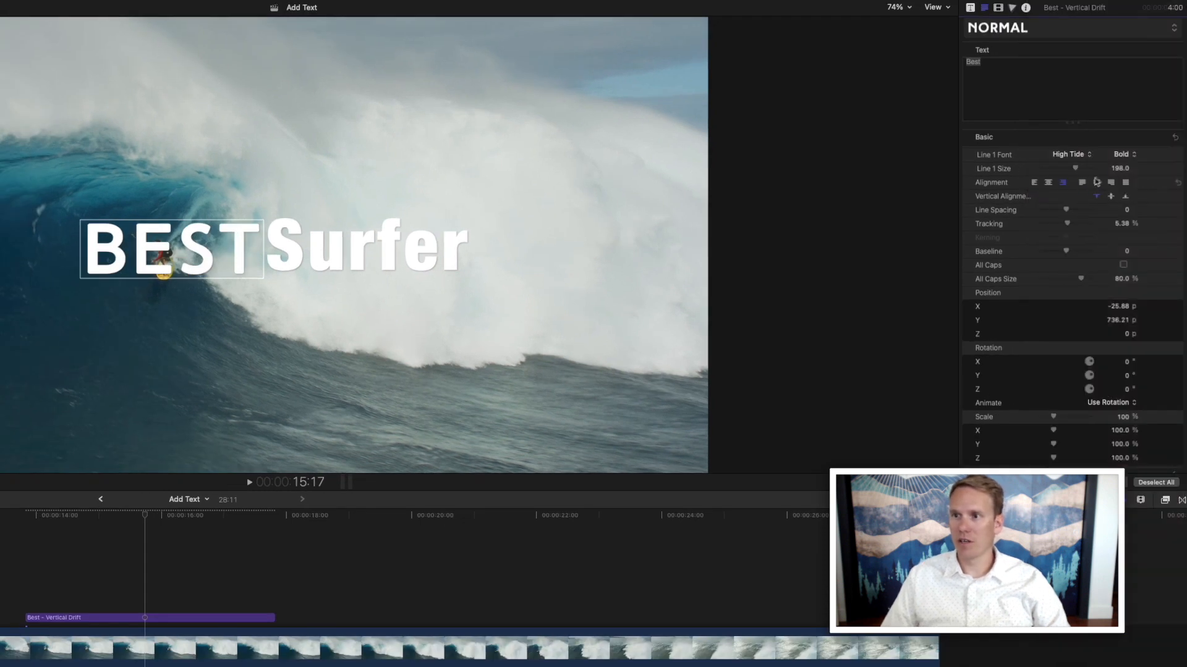
drag(1117, 173, 1119, 170)
Give the face of "Best" a turquoise color and lower its opacity to about 41%
scroll(1088, 251, down, 3)
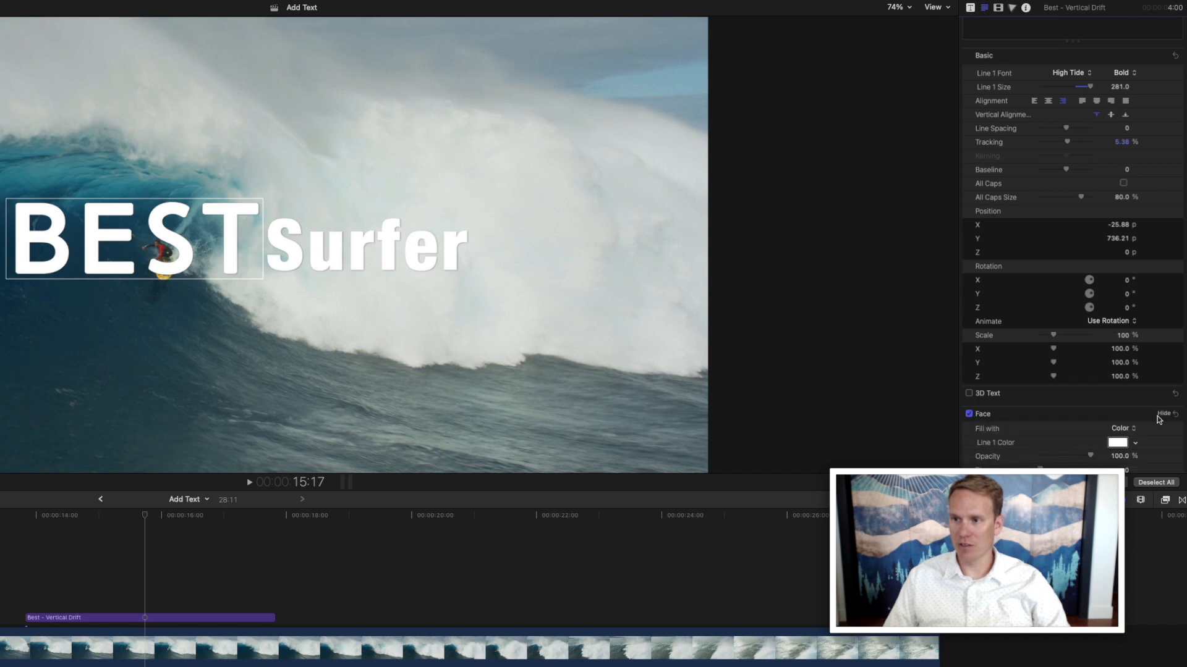
scroll(1137, 408, down, 2)
click(1120, 388)
drag(1117, 391, 1063, 406)
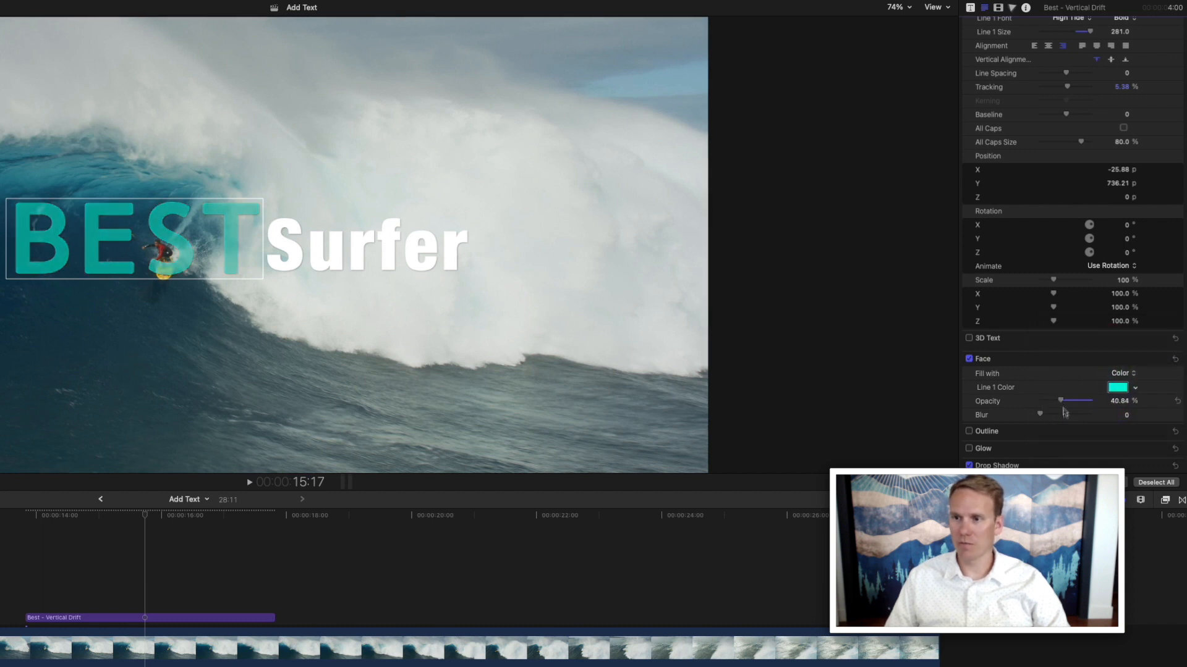
Try a face blur of about 3.5 on the word "Best" and undo it
drag(1040, 414, 1059, 418)
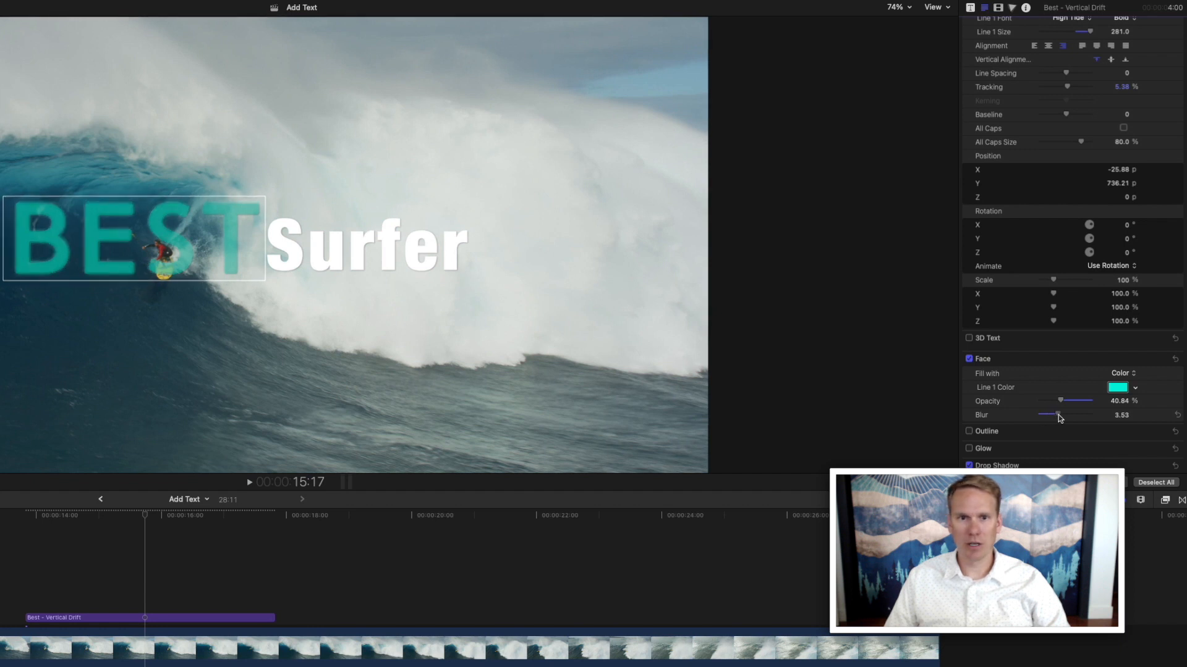
key(super+z)
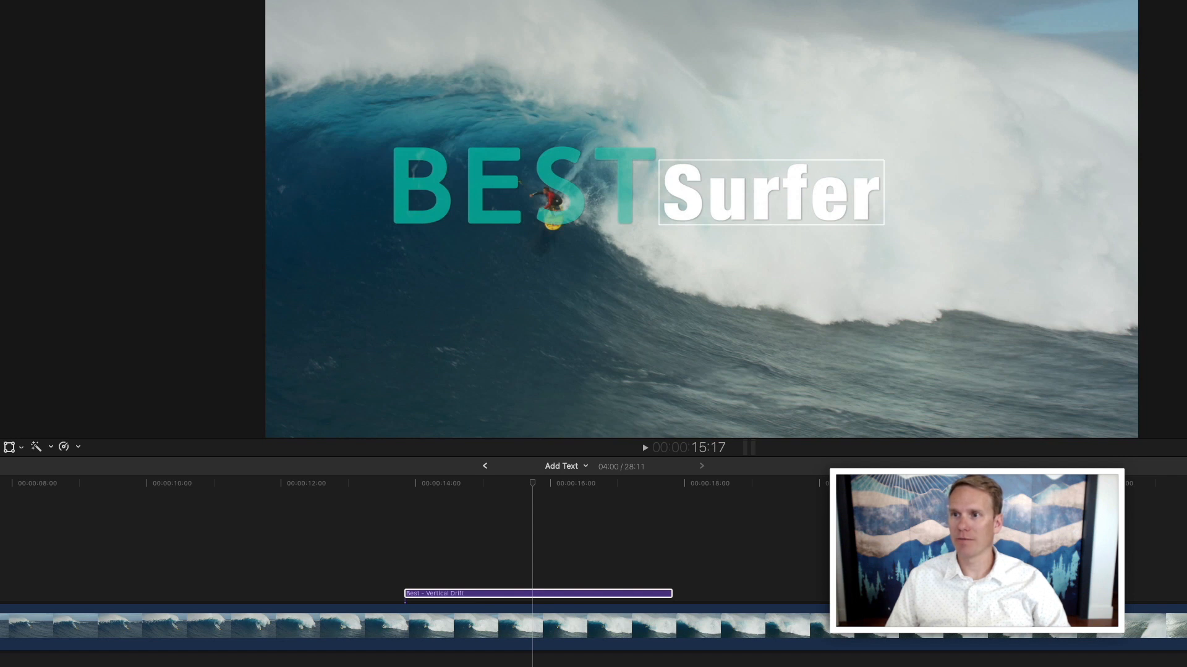
Play the timeline to preview the styled title
click(550, 557)
key(space)
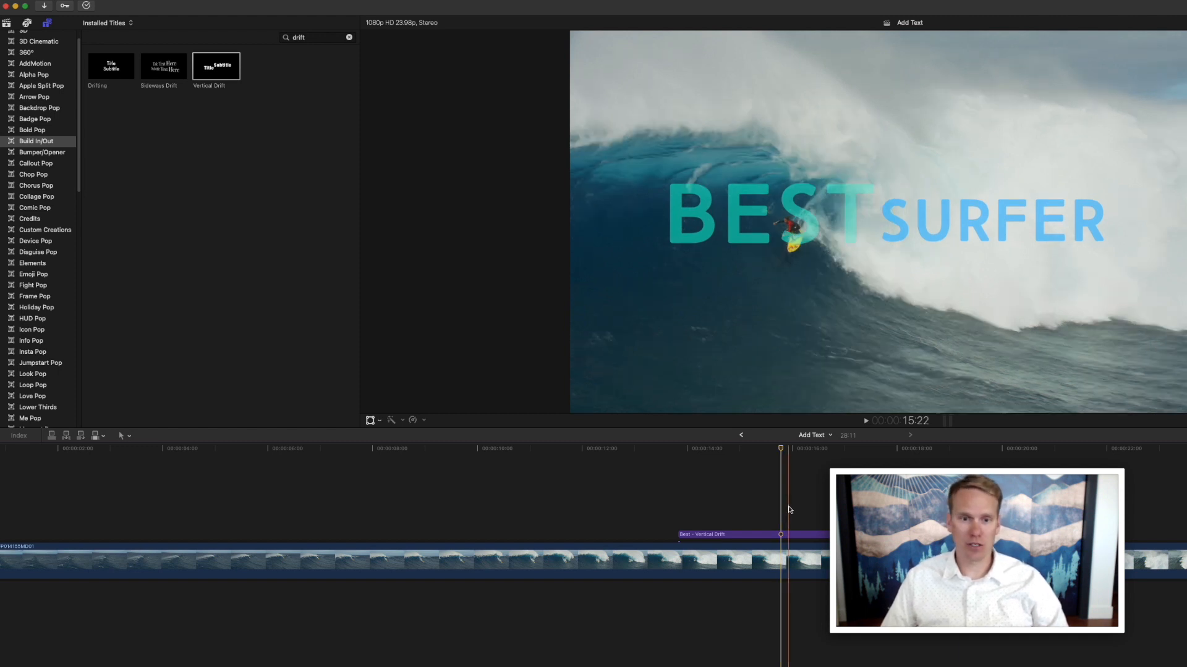
Extend the end of the Vertical Drift title clip to a duration of about 5:02
click(761, 534)
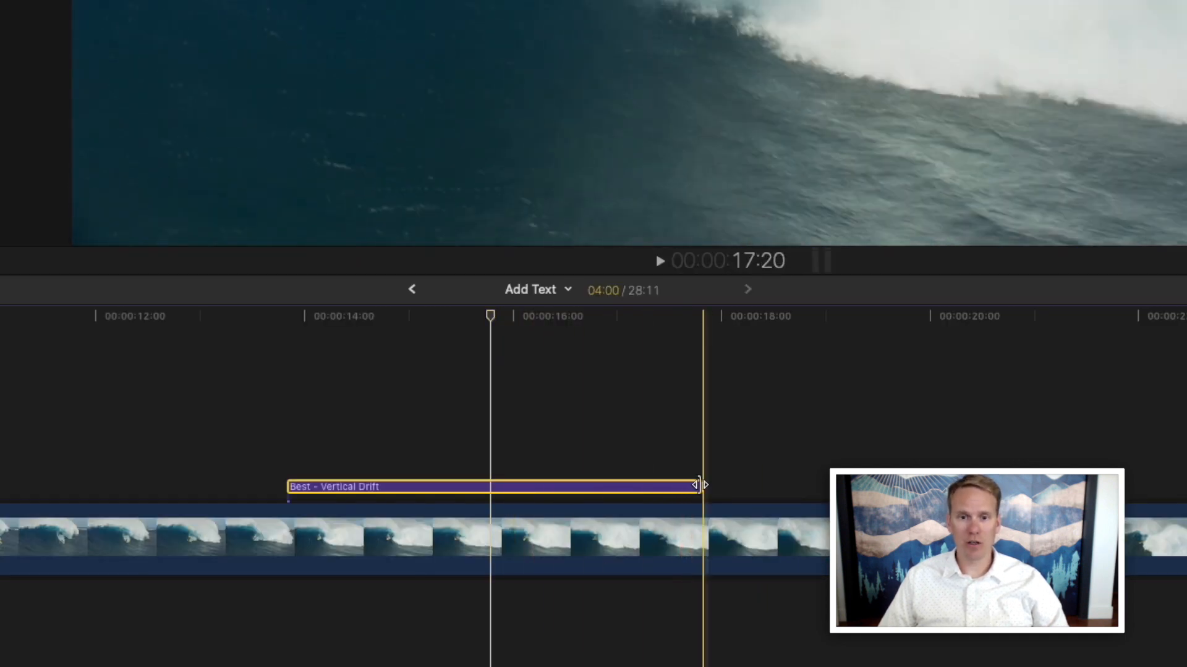
drag(699, 485, 814, 465)
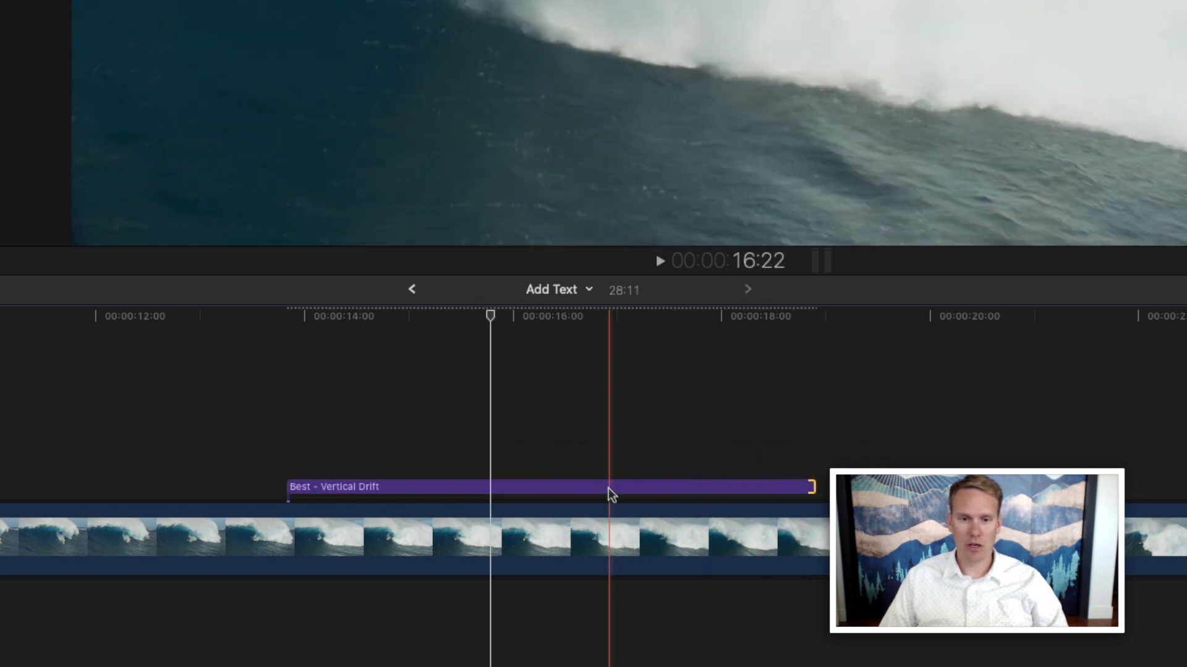
Set the Vertical Drift title clip's duration to exactly 4:00 by entering the timecode
click(610, 492)
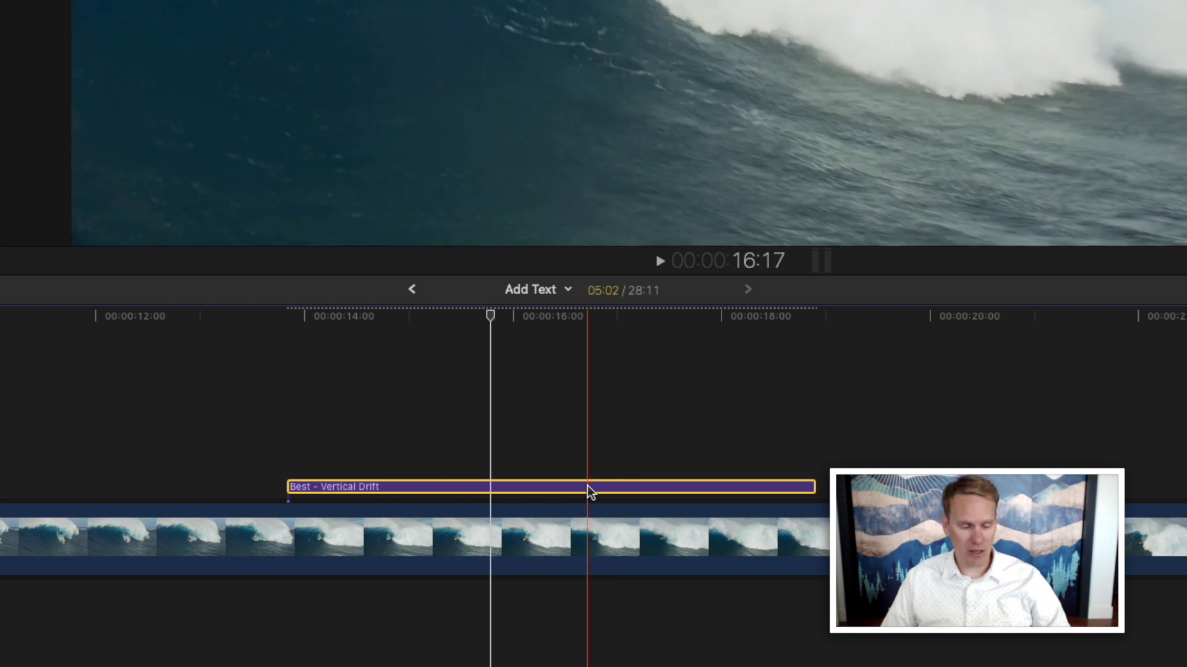
key(ctrl+d)
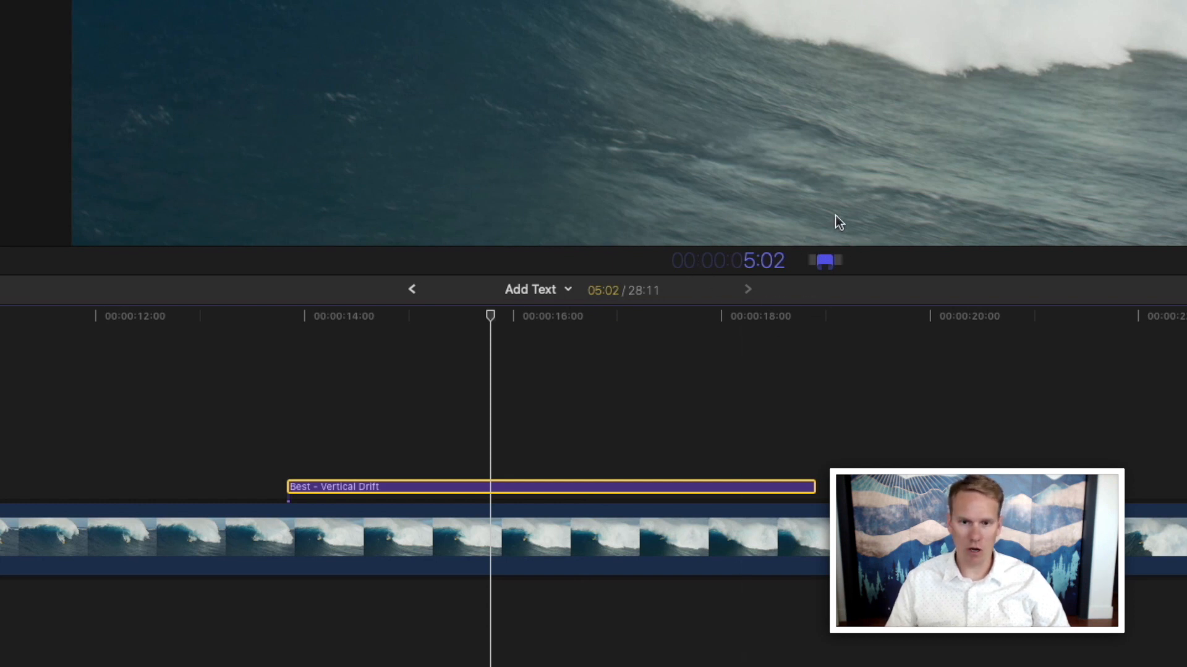
text(400)
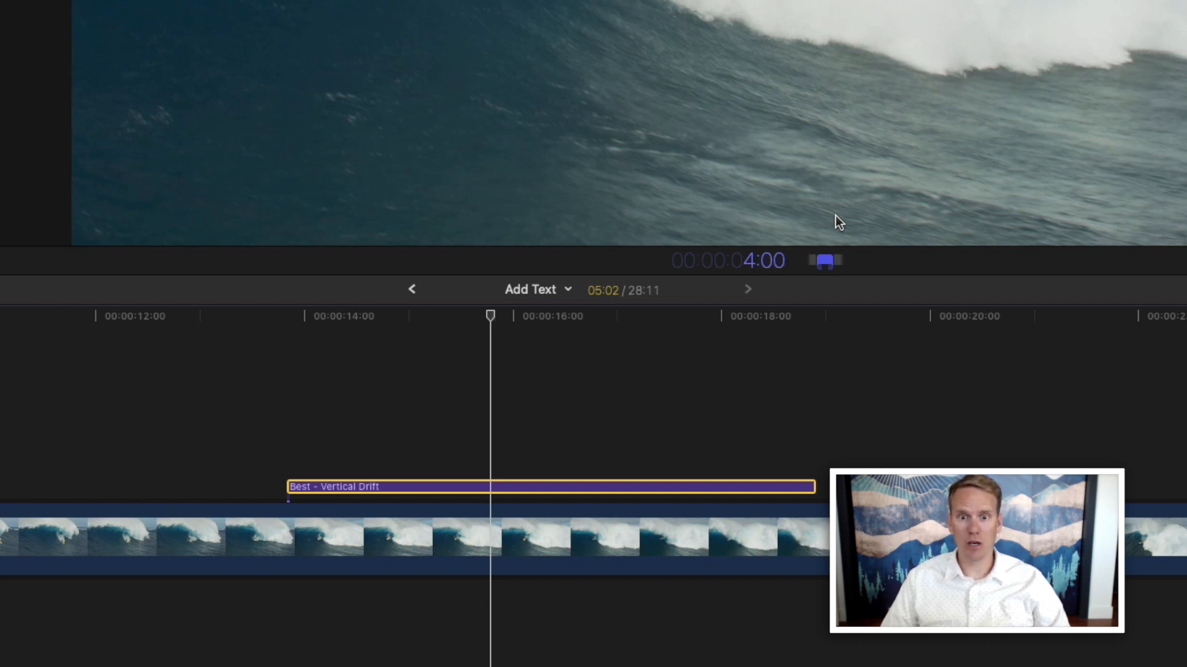
key(Return)
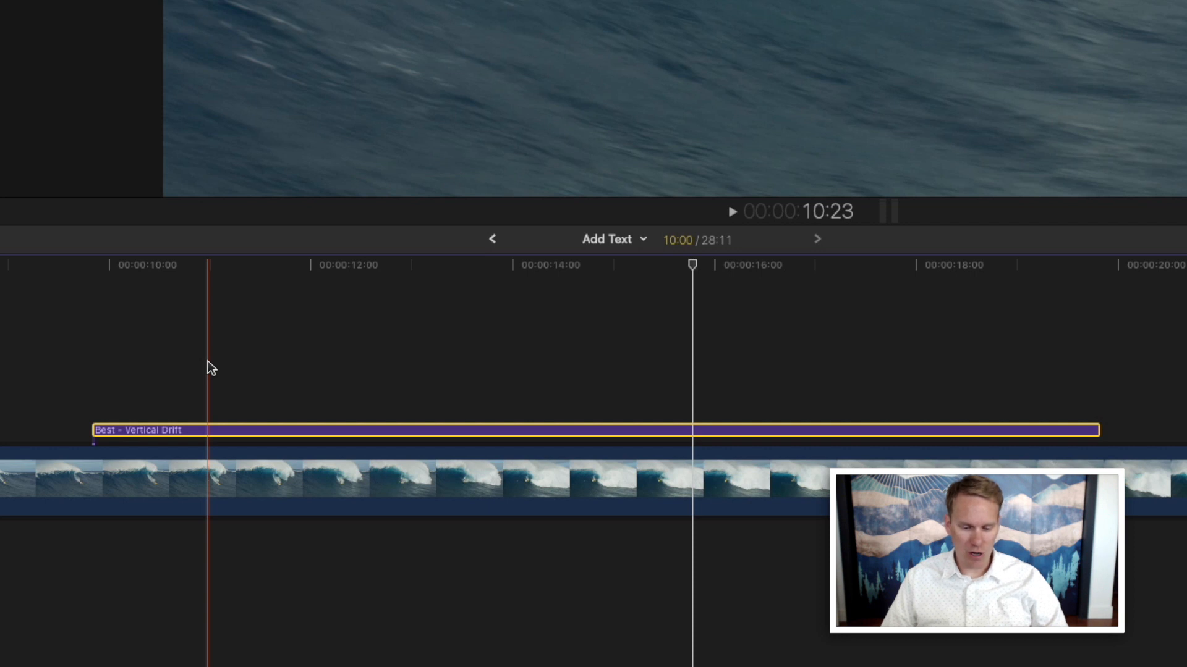
Trim the start of the Vertical Drift title clip to about 10:23 and its end to about 16:20
key(alt+bracketleft)
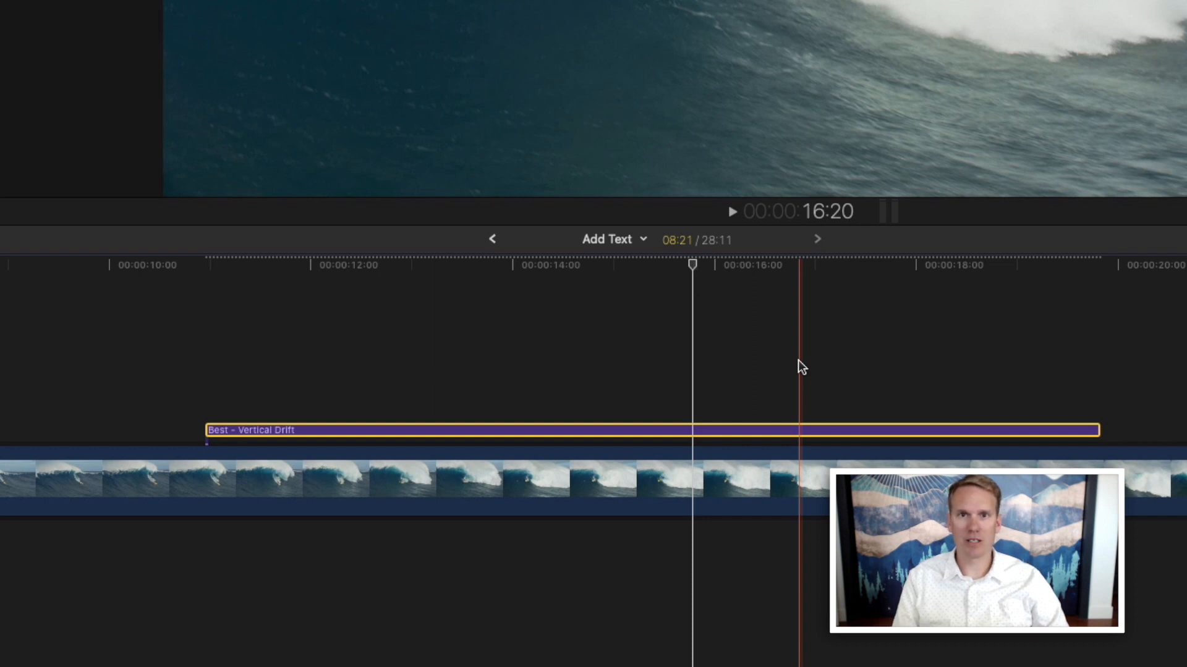
key(alt+bracketright)
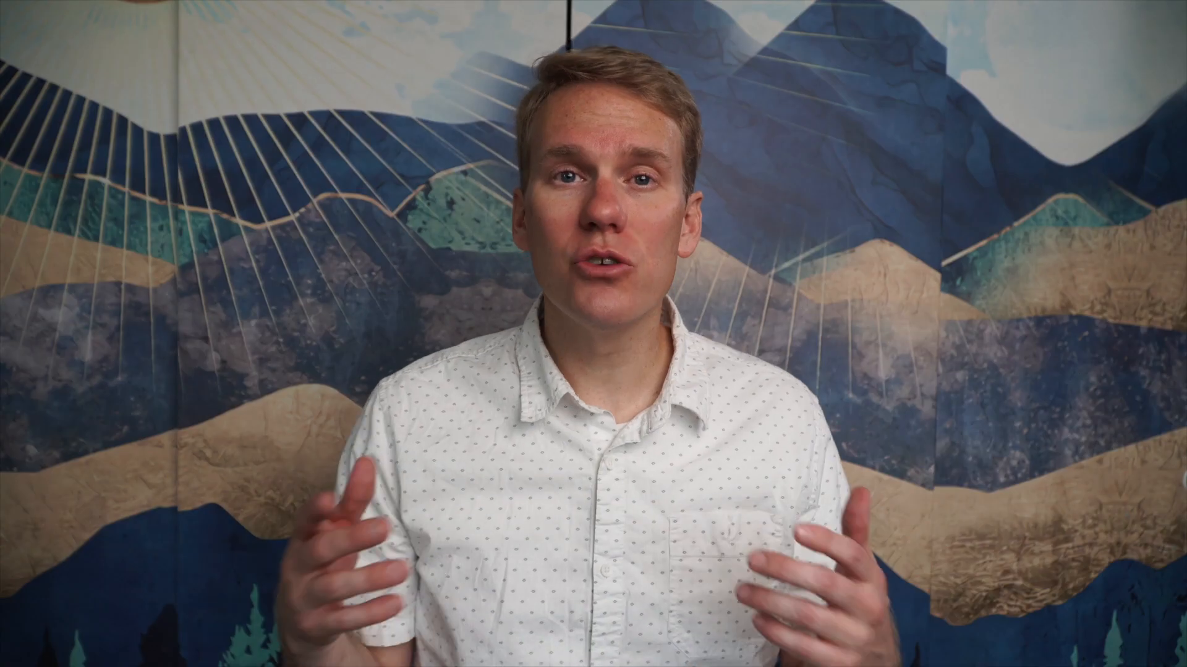